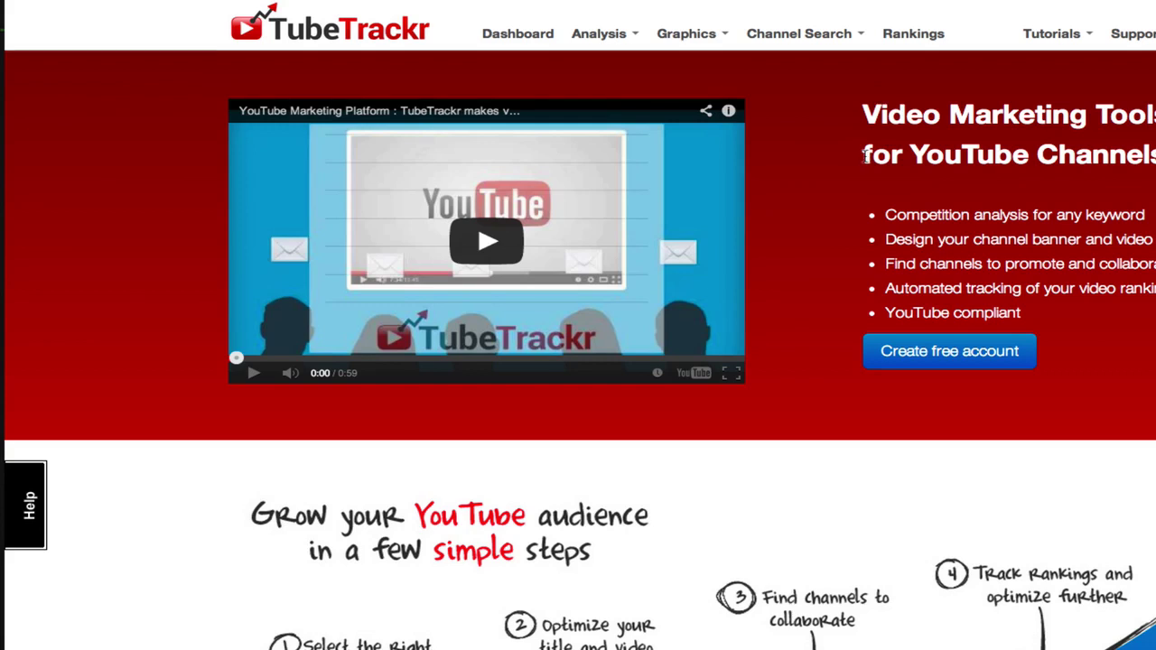
- Open the Channel Art editor, and preview the default channel design on the device mockups
{"action": "mouse_move", "coordinate": [697, 36]}
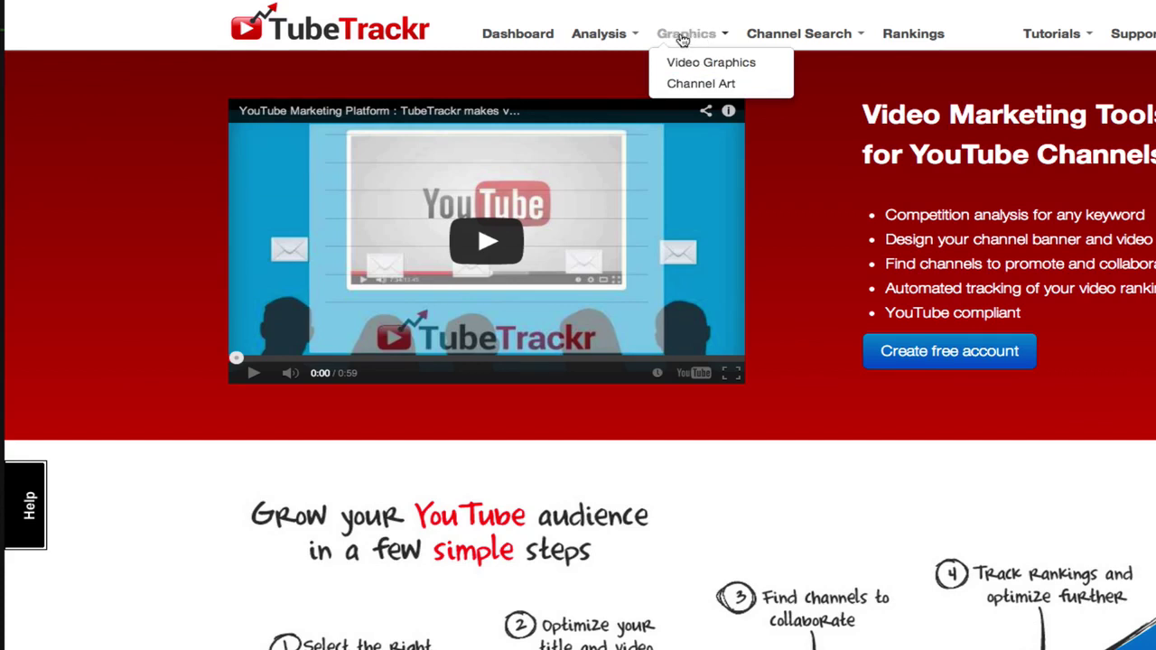
{"action": "left_click", "coordinate": [701, 84]}
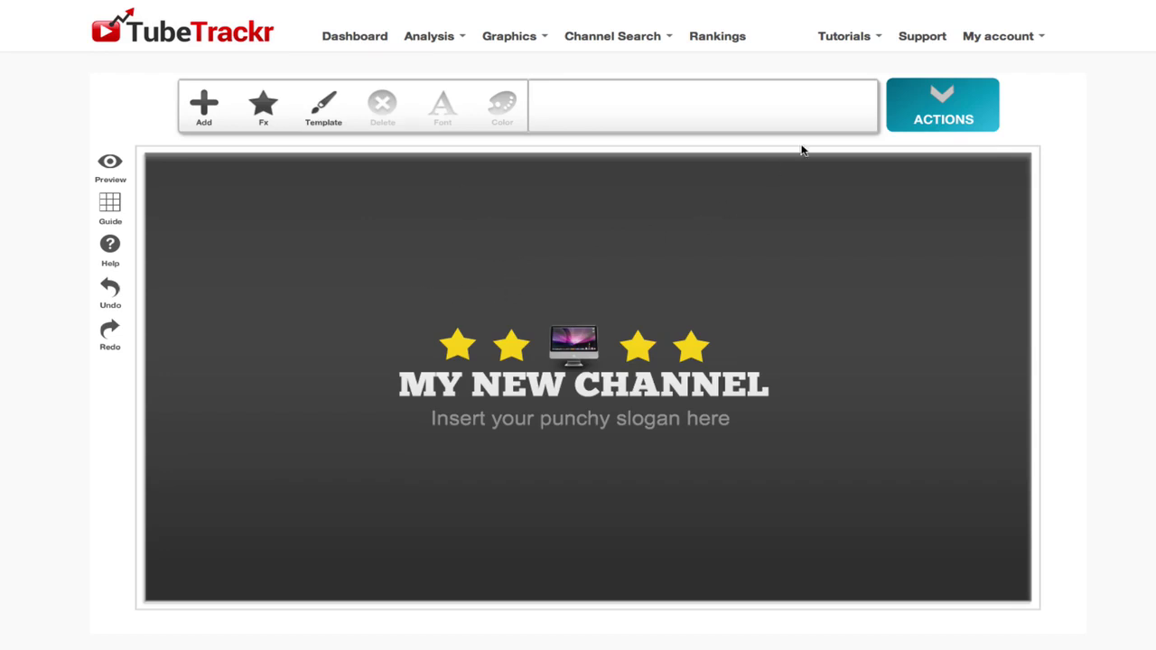
{"action": "left_click", "coordinate": [939, 106]}
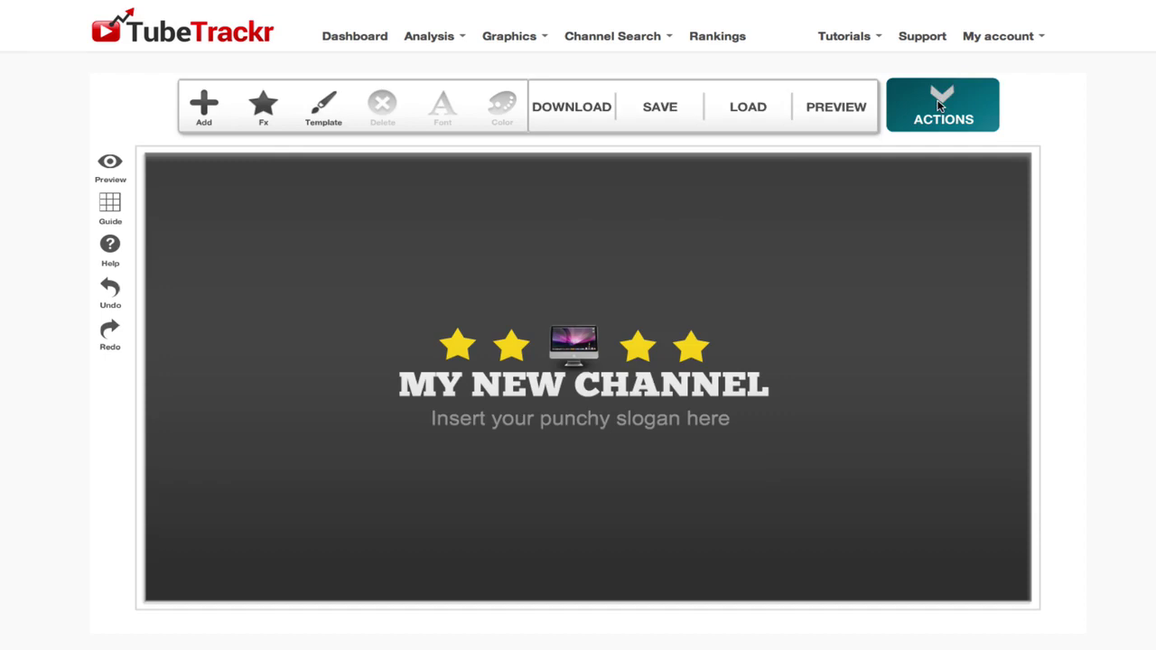
{"action": "left_click", "coordinate": [843, 107]}
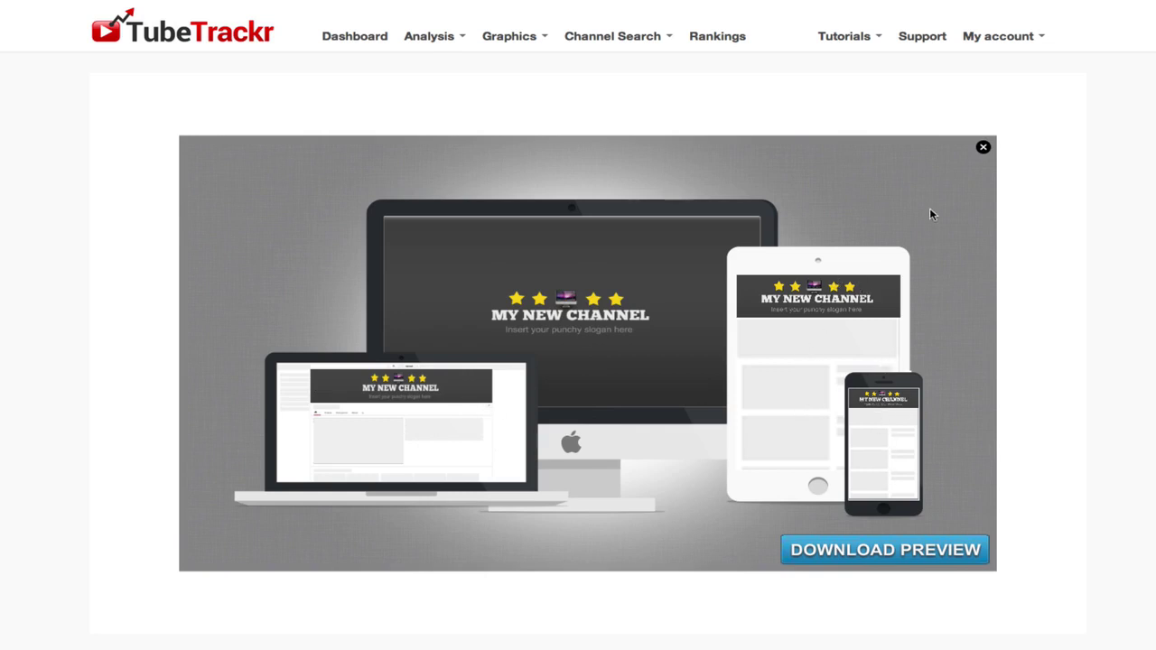
{"action": "left_click", "coordinate": [983, 147]}
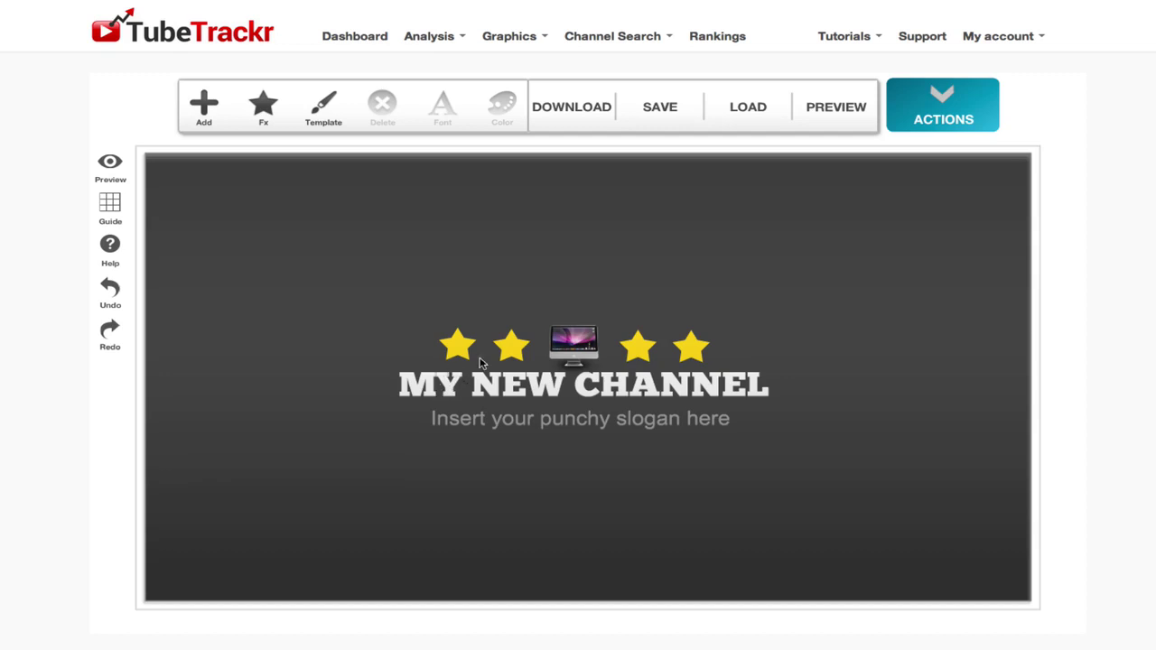
- Browse the channel art templates and apply the Blank template
{"action": "left_click", "coordinate": [324, 106]}
{"action": "scroll", "coordinate": [451, 217], "scroll_direction": "down", "scroll_amount": 5}
{"action": "scroll", "coordinate": [455, 225], "scroll_direction": "up", "scroll_amount": 2}
{"action": "scroll", "coordinate": [455, 271], "scroll_direction": "down", "scroll_amount": 5}
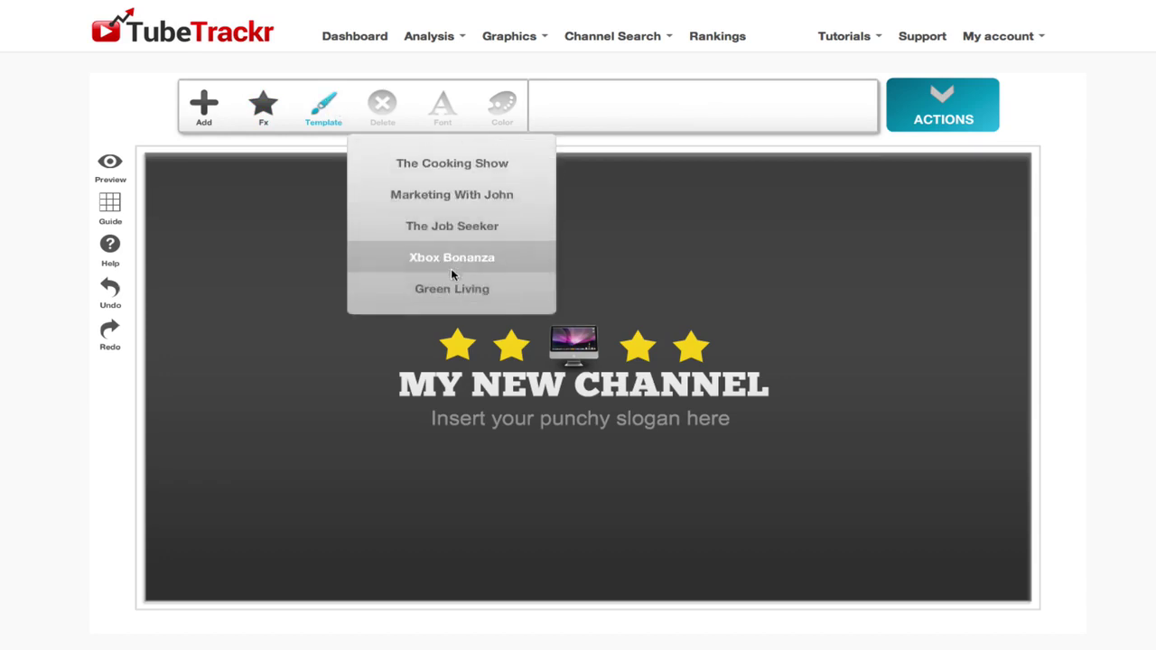
{"action": "scroll", "coordinate": [453, 181], "scroll_direction": "up", "scroll_amount": 8}
{"action": "scroll", "coordinate": [451, 162], "scroll_direction": "up", "scroll_amount": 3}
{"action": "scroll", "coordinate": [451, 181], "scroll_direction": "down", "scroll_amount": 4}
{"action": "scroll", "coordinate": [452, 145], "scroll_direction": "up", "scroll_amount": 5}
{"action": "scroll", "coordinate": [451, 145], "scroll_direction": "up", "scroll_amount": 1}
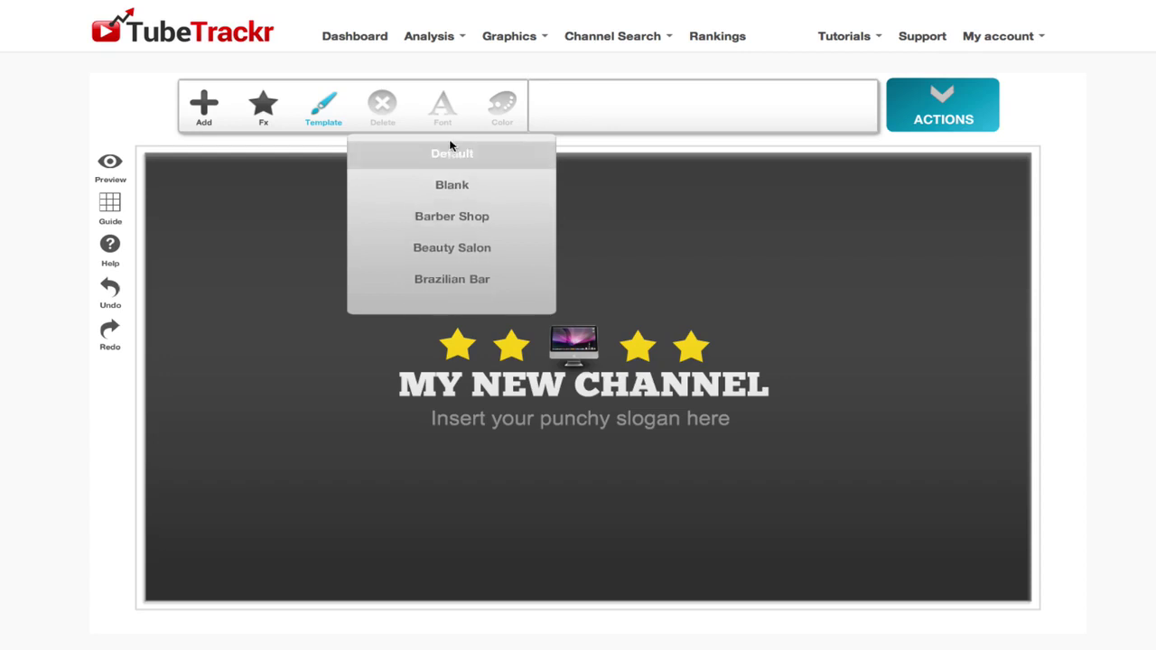
{"action": "scroll", "coordinate": [443, 151], "scroll_direction": "down", "scroll_amount": 1}
{"action": "scroll", "coordinate": [440, 153], "scroll_direction": "down", "scroll_amount": 1}
{"action": "scroll", "coordinate": [442, 154], "scroll_direction": "up", "scroll_amount": 1}
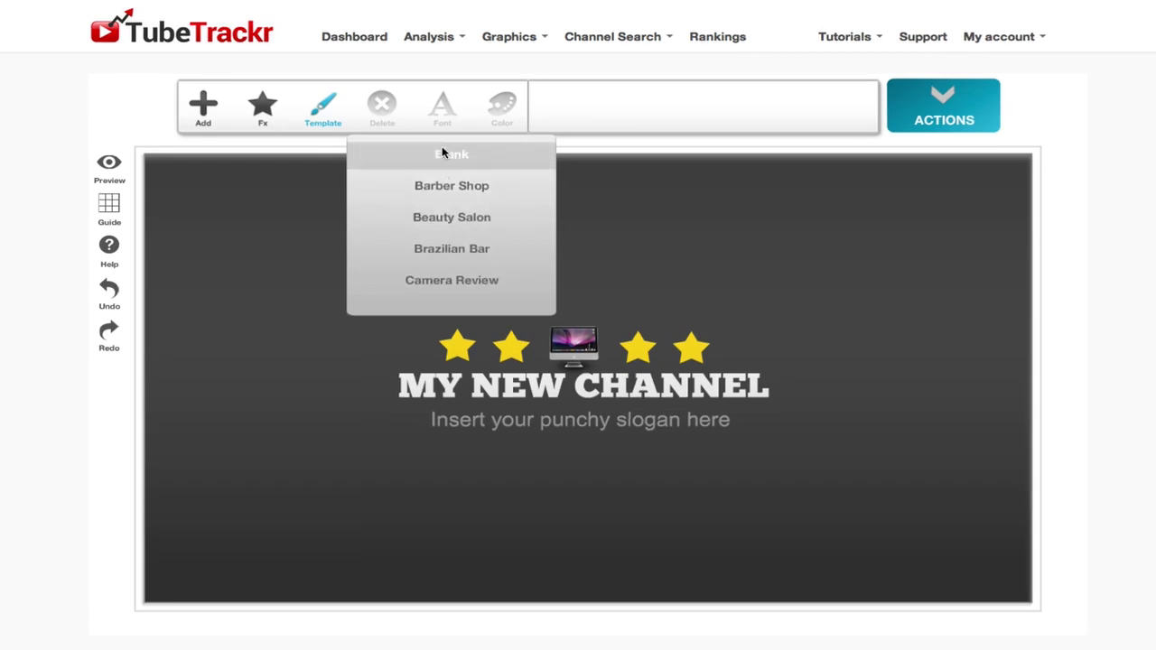
{"action": "left_click", "coordinate": [442, 154]}
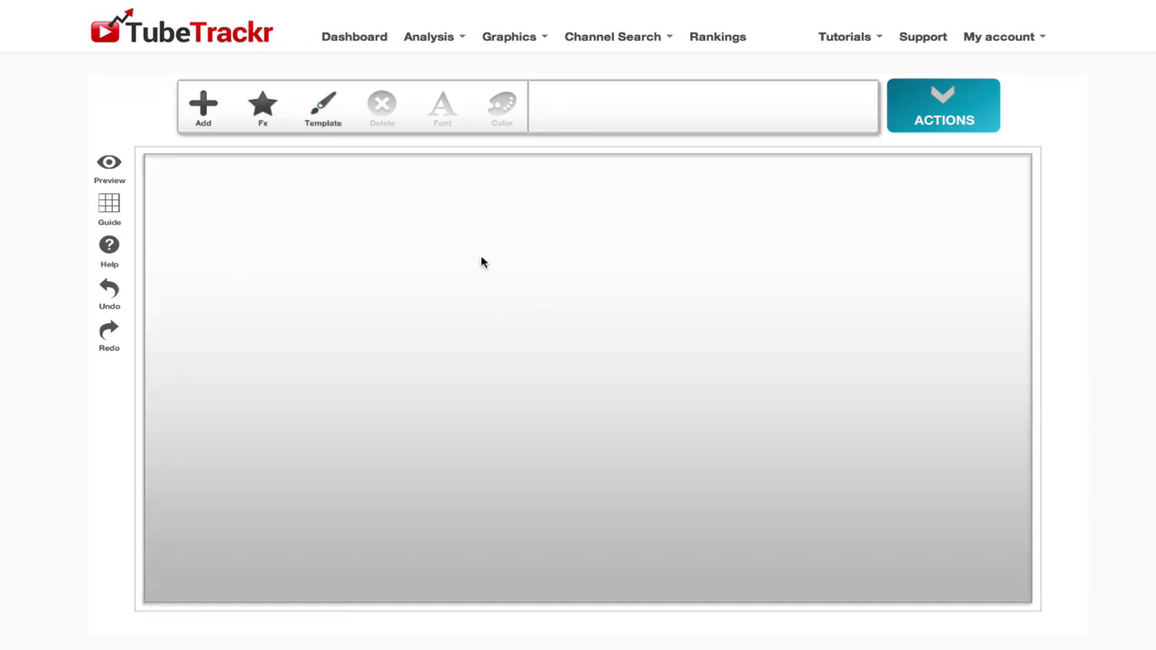
- Try the blue fabric background pattern, and settle on the grey stone pattern for the canvas
{"action": "left_click", "coordinate": [259, 107]}
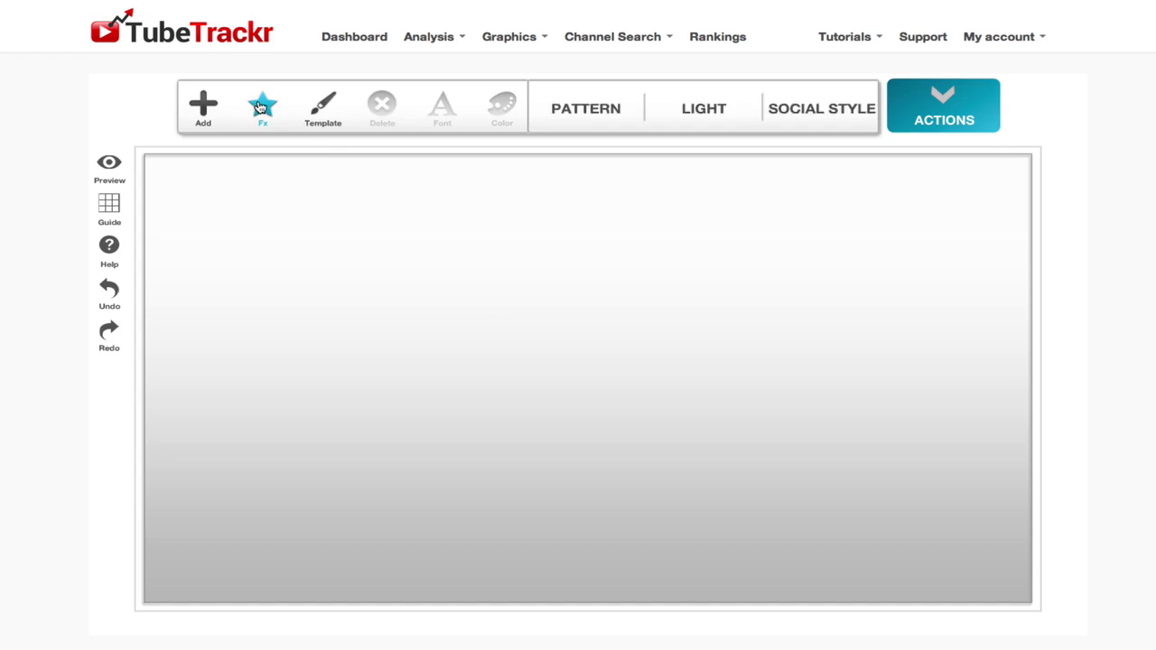
{"action": "left_click", "coordinate": [594, 112]}
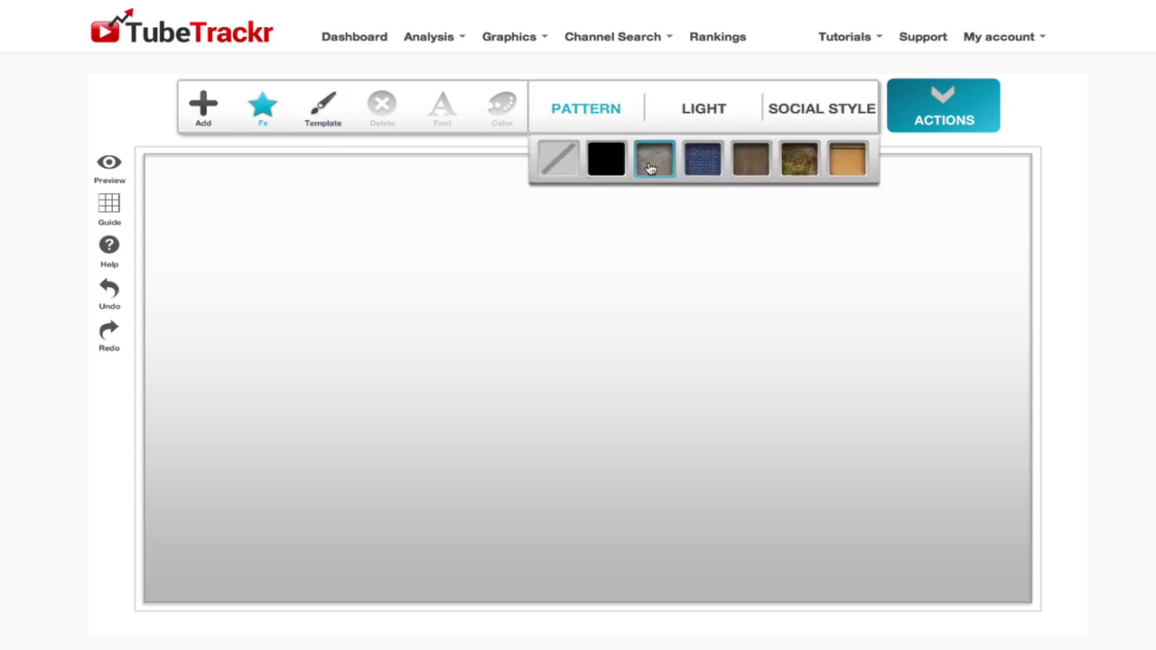
{"action": "left_click", "coordinate": [703, 162]}
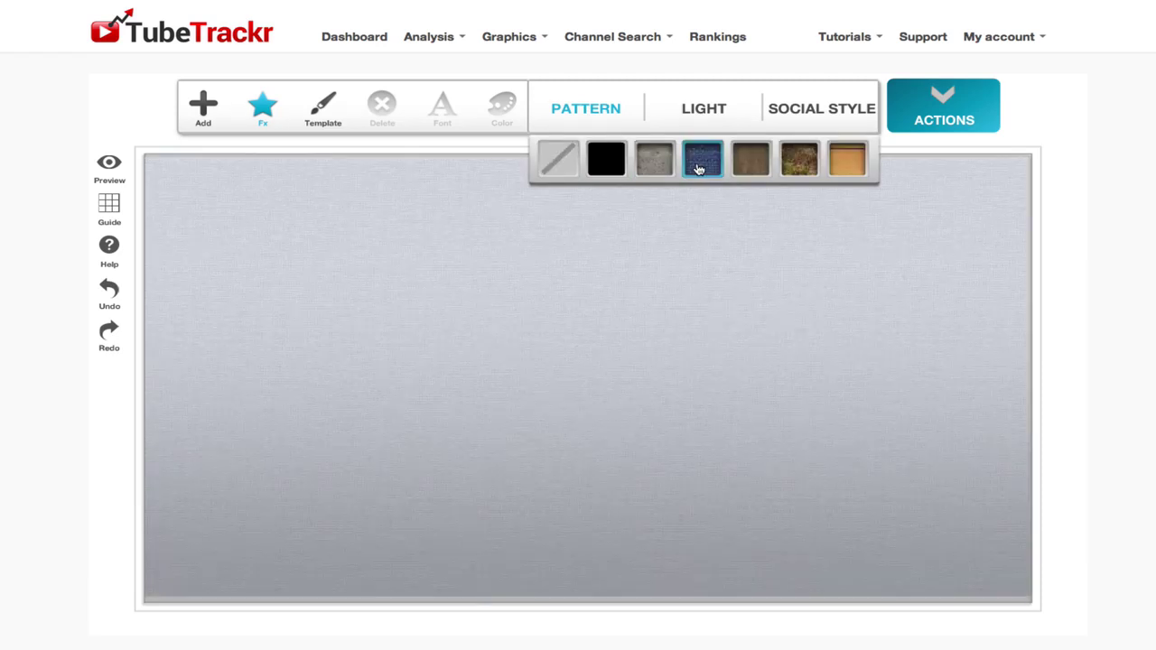
{"action": "left_click", "coordinate": [657, 164]}
{"action": "left_click", "coordinate": [503, 110]}
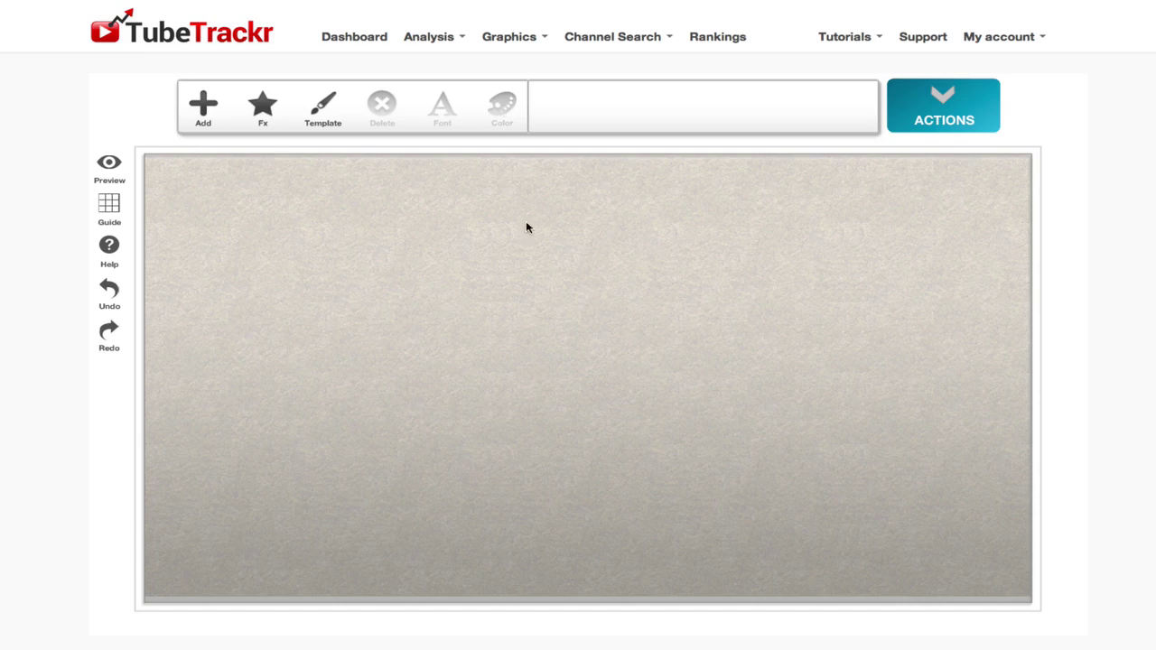
- Try out several background colours on the textured canvas, ending with a dark green
{"action": "left_click", "coordinate": [502, 105]}
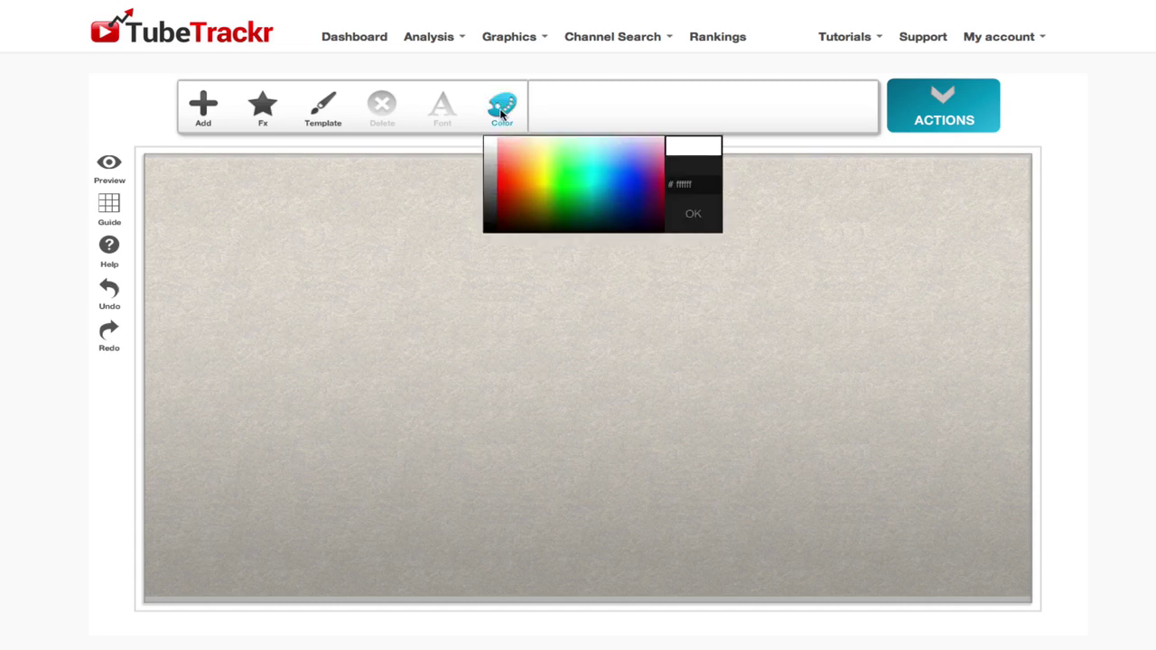
{"action": "left_click", "coordinate": [530, 214]}
{"action": "left_click", "coordinate": [502, 106]}
{"action": "left_click", "coordinate": [532, 181]}
{"action": "left_click", "coordinate": [529, 175]}
{"action": "left_click", "coordinate": [504, 116]}
{"action": "left_click", "coordinate": [586, 212]}
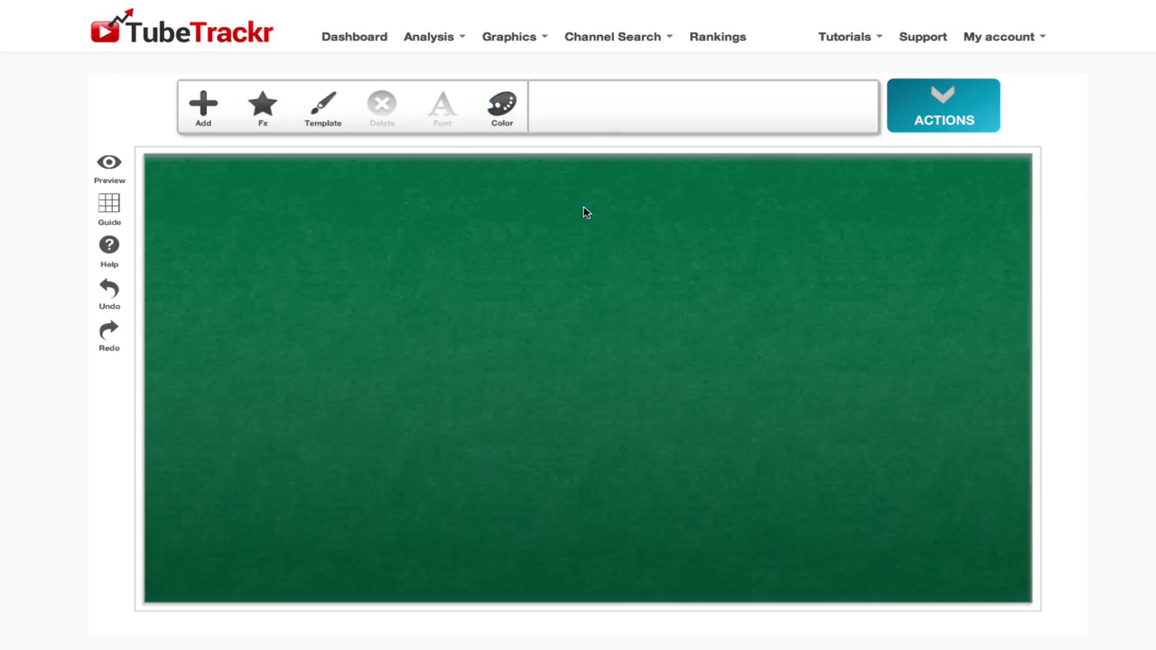
- Darken the background to near-black, and lighten it slightly to a dark grey
{"action": "left_click", "coordinate": [501, 105]}
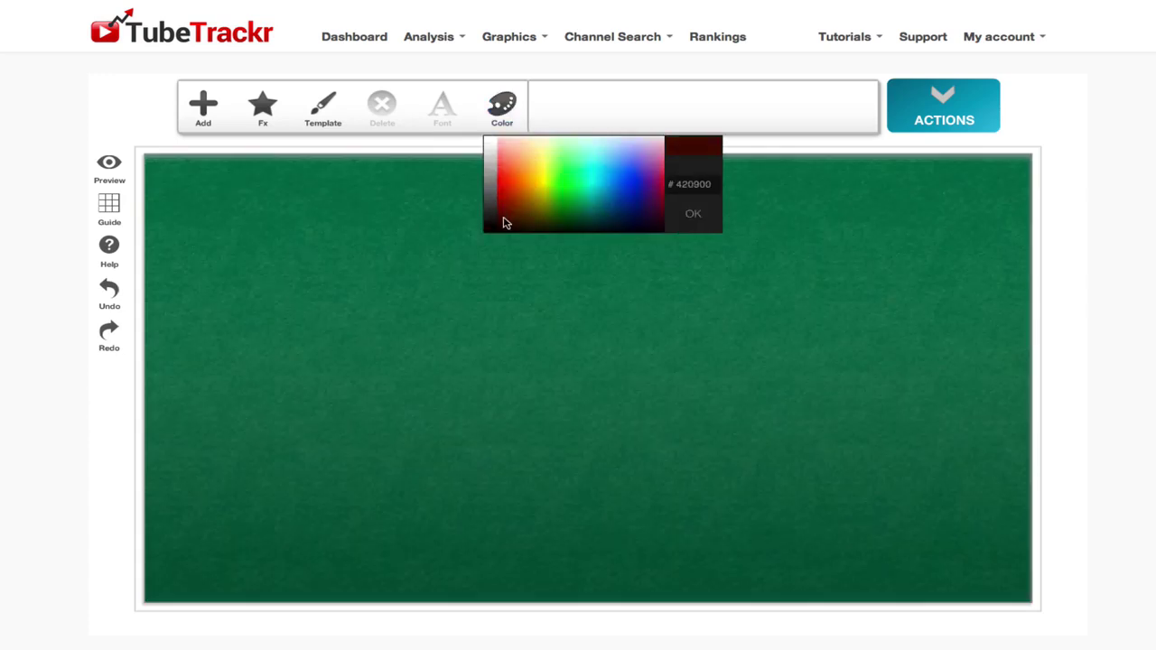
{"action": "left_click", "coordinate": [489, 229]}
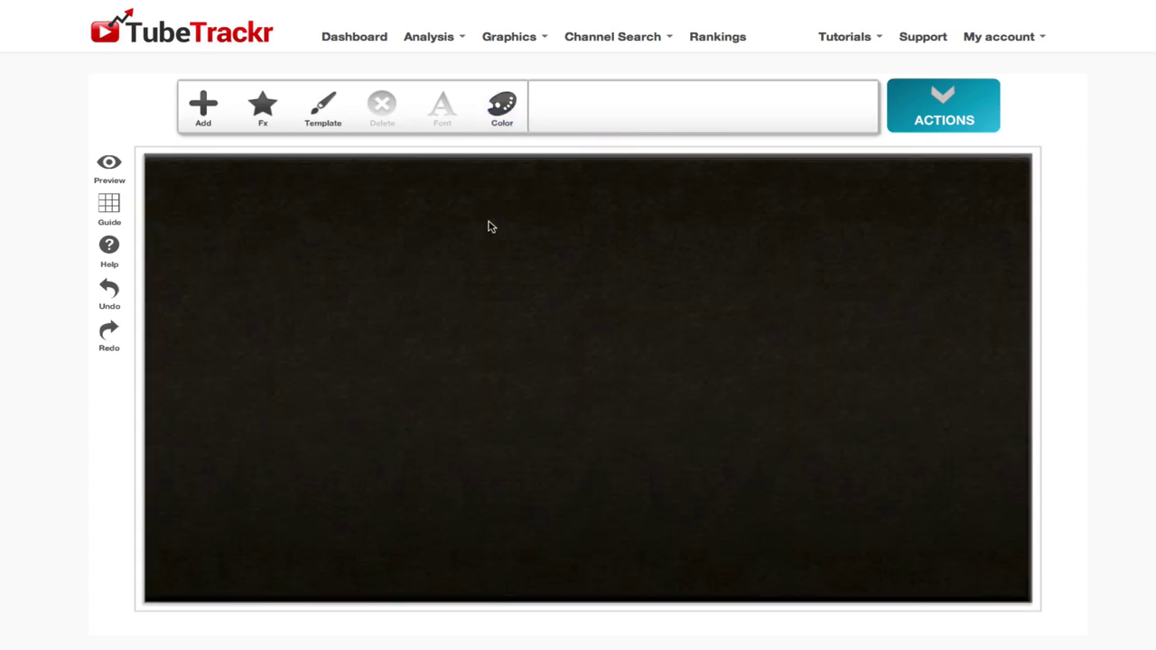
{"action": "left_click", "coordinate": [501, 109]}
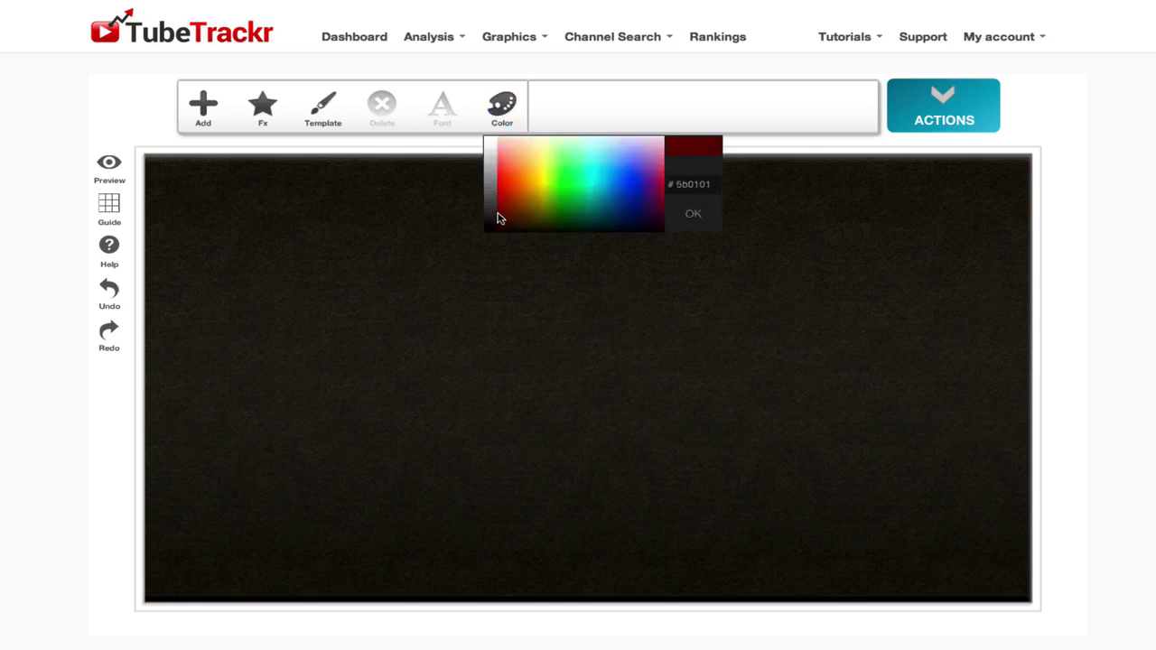
{"action": "left_click", "coordinate": [492, 219]}
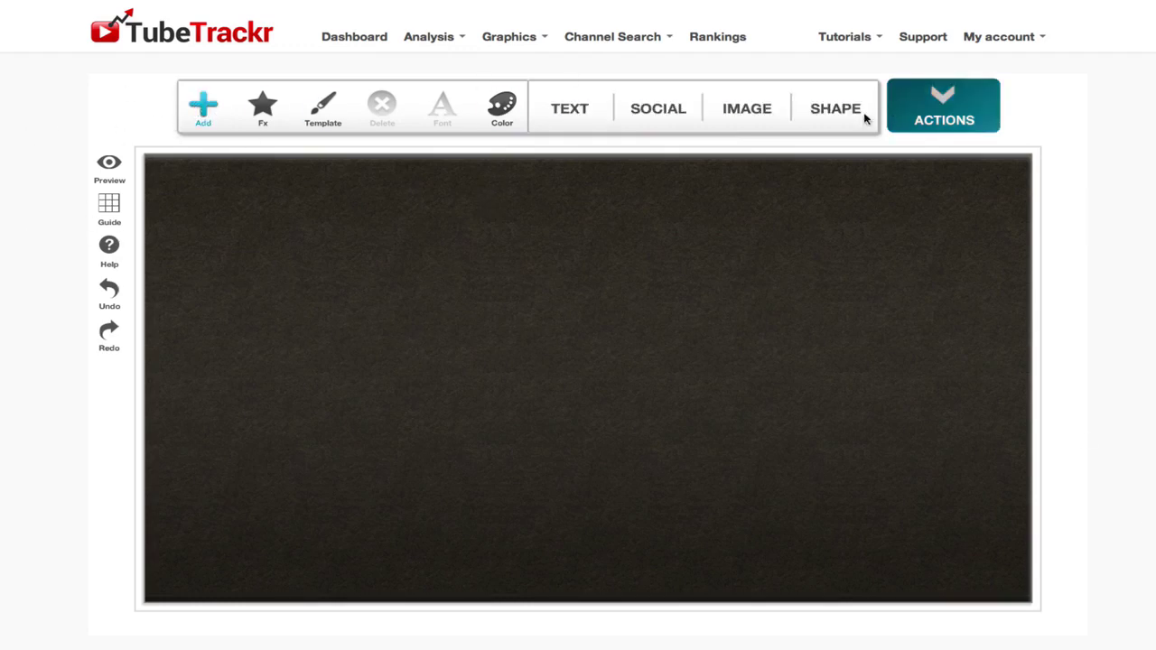
- Add a rectangle and stretch it into a thick black bar running from the canvas's left edge across the middle
{"action": "left_click", "coordinate": [830, 112]}
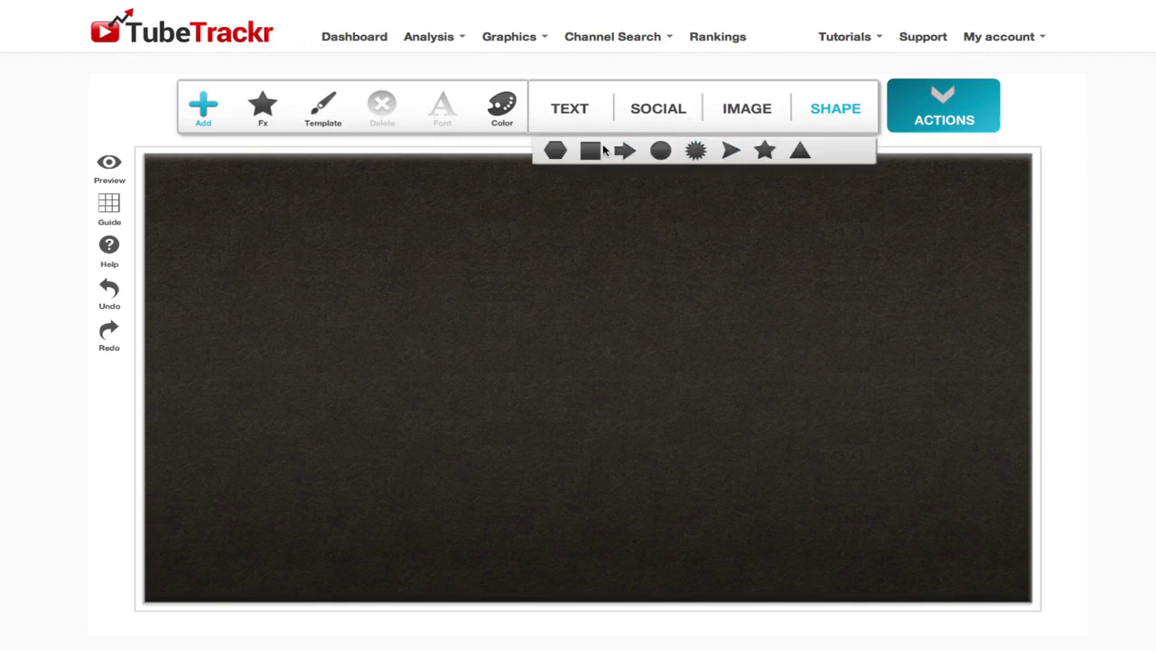
{"action": "left_click", "coordinate": [591, 151]}
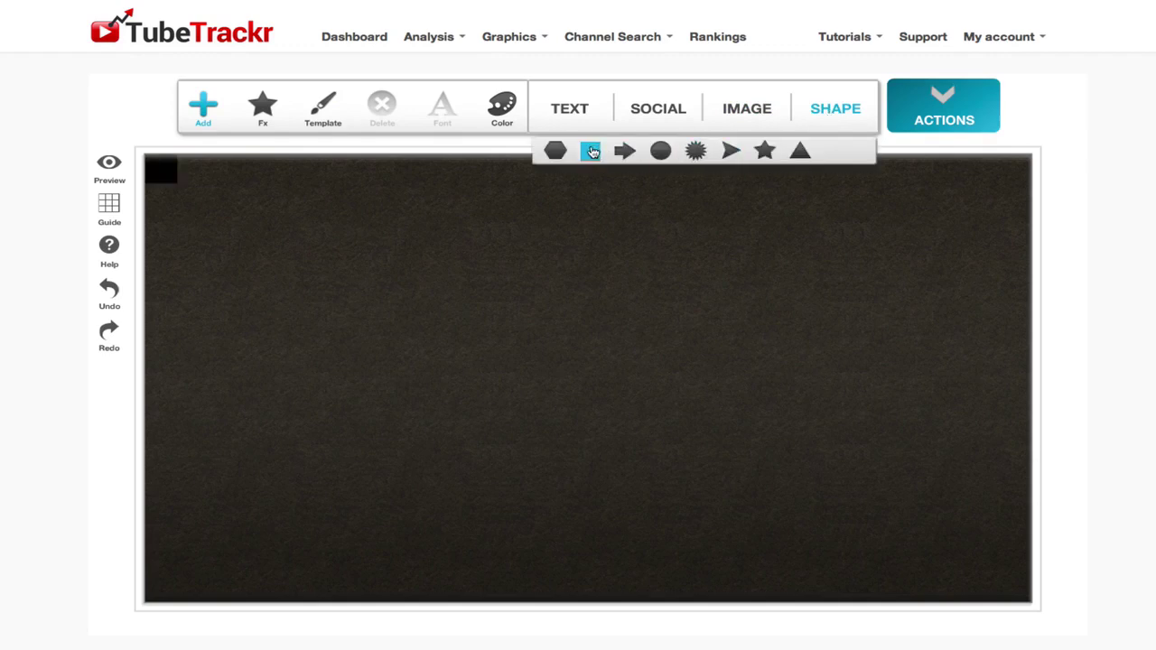
{"action": "left_click_drag", "start_coordinate": [158, 184], "coordinate": [743, 367]}
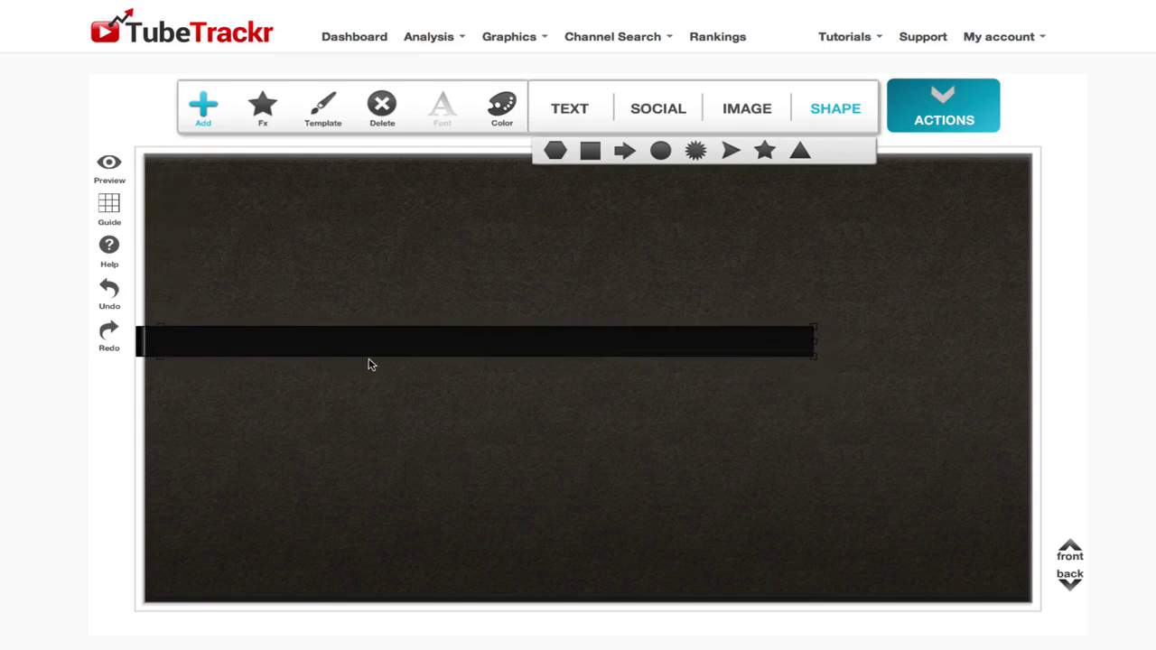
{"action": "left_click_drag", "start_coordinate": [397, 352], "coordinate": [250, 373]}
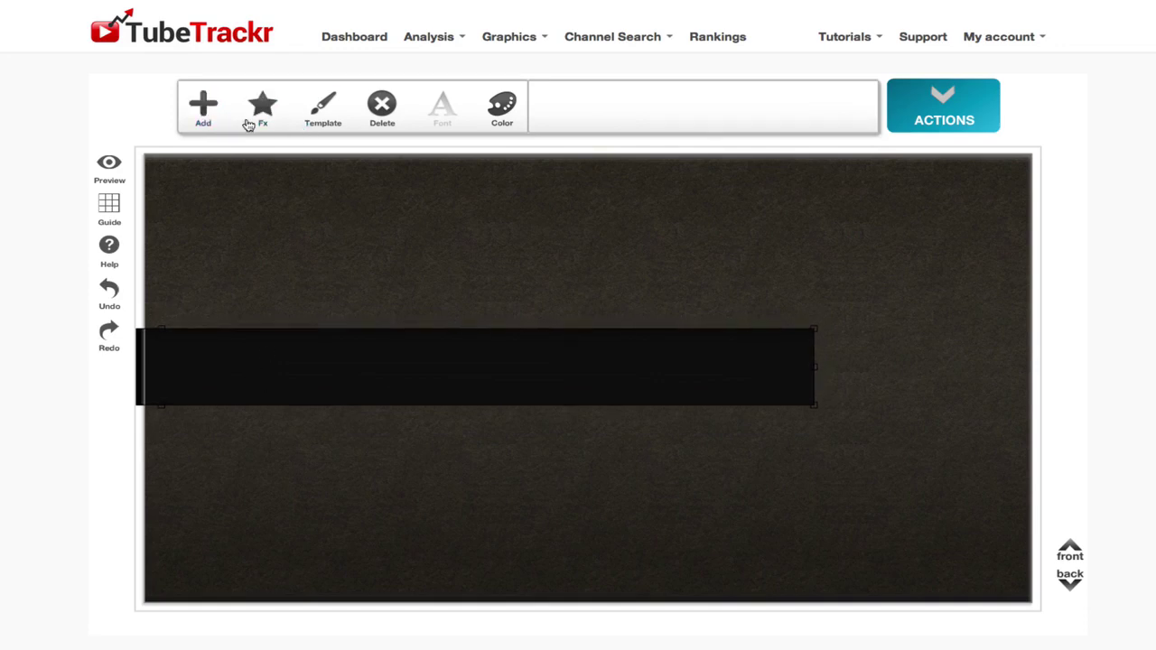
- Upload the logo image stream.png from the Desktop and place it near the right end of the black bar
{"action": "left_click", "coordinate": [205, 112]}
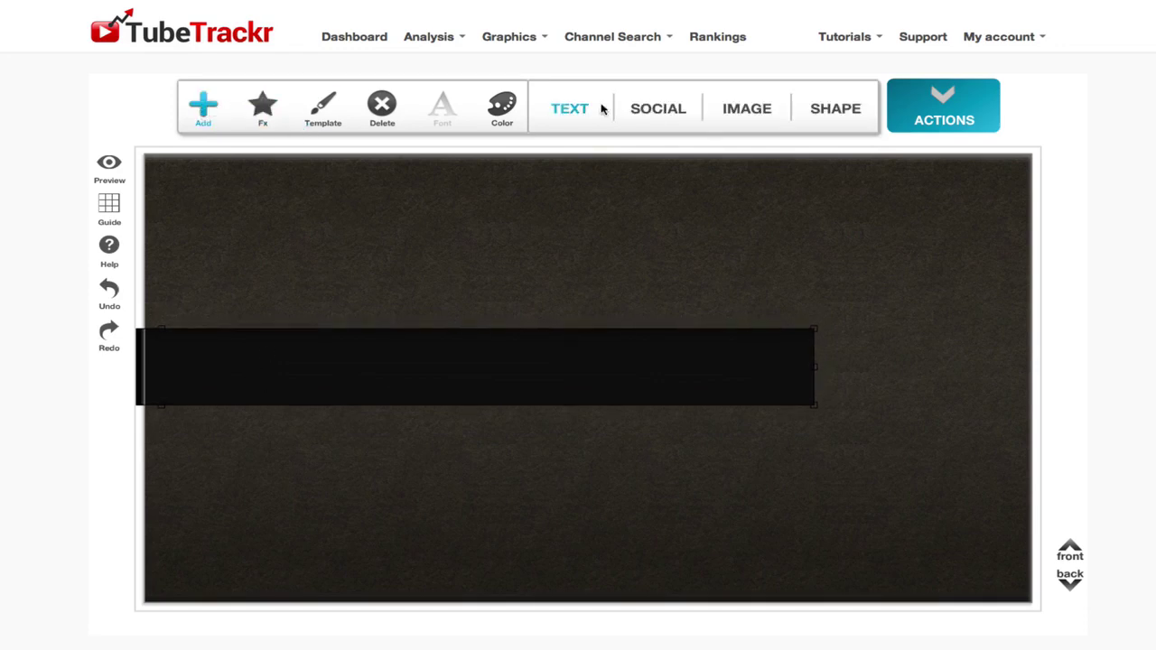
{"action": "left_click", "coordinate": [737, 112]}
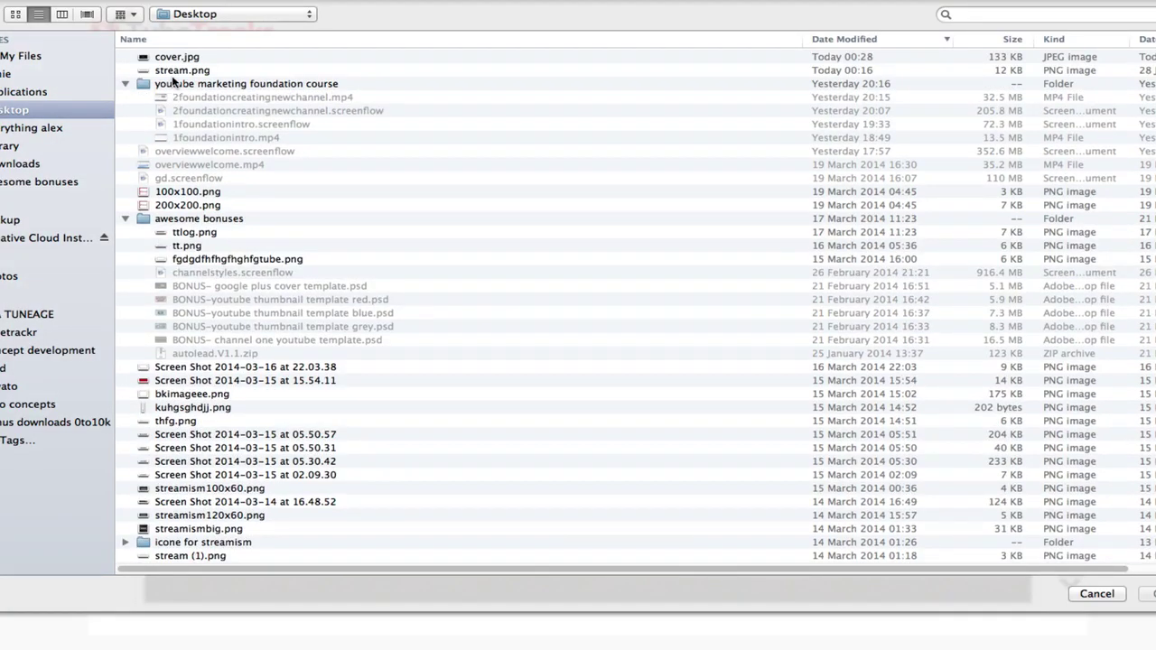
{"action": "left_click", "coordinate": [177, 72]}
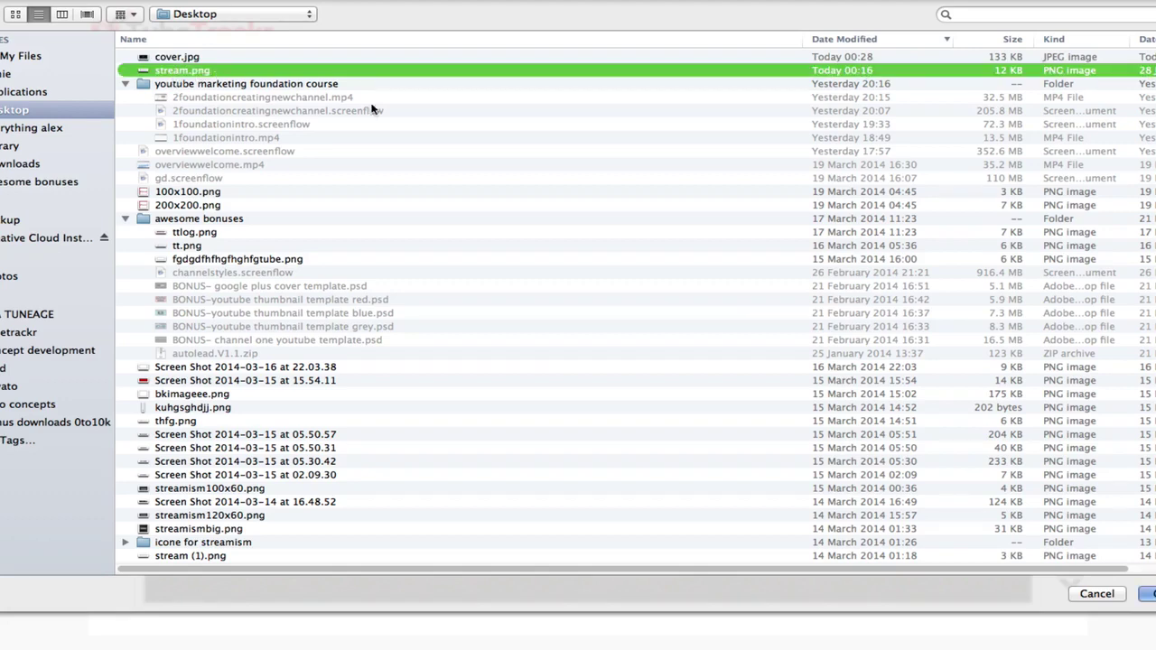
{"action": "key", "text": "Return"}
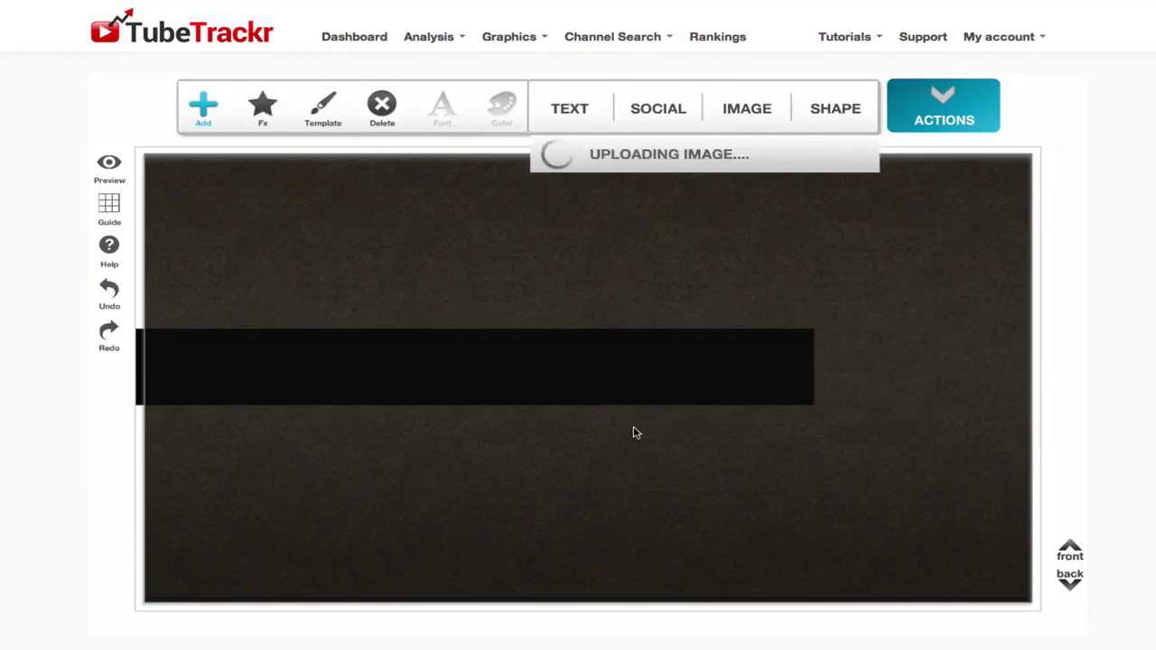
{"action": "left_click_drag", "start_coordinate": [291, 187], "coordinate": [691, 368]}
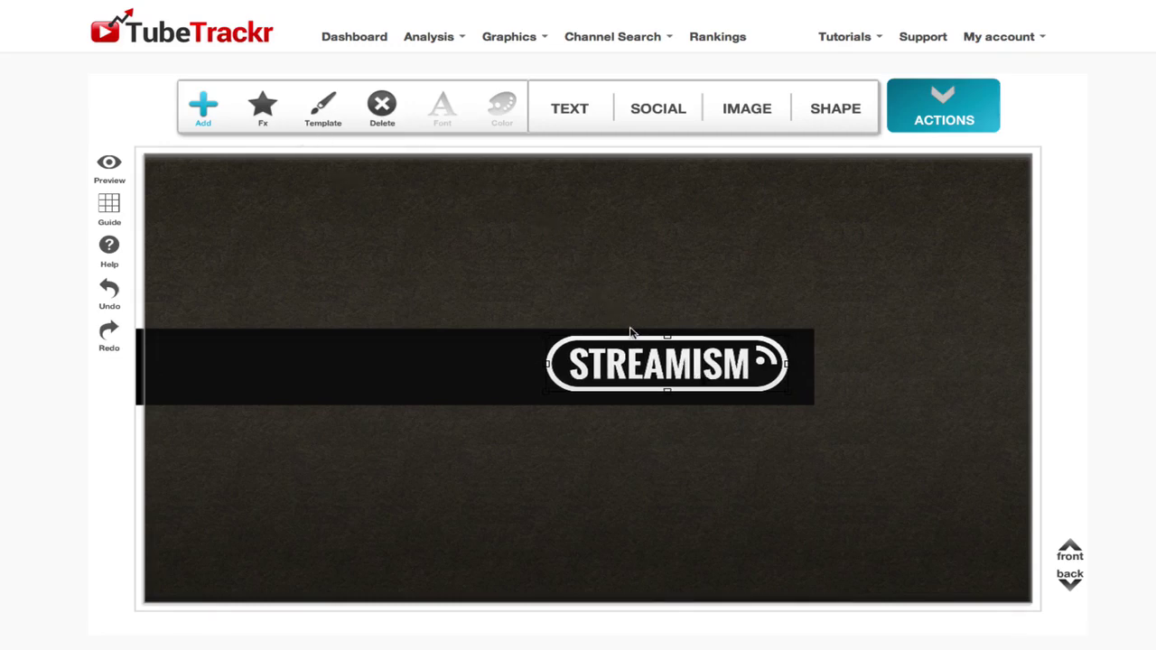
{"action": "left_click", "coordinate": [746, 118]}
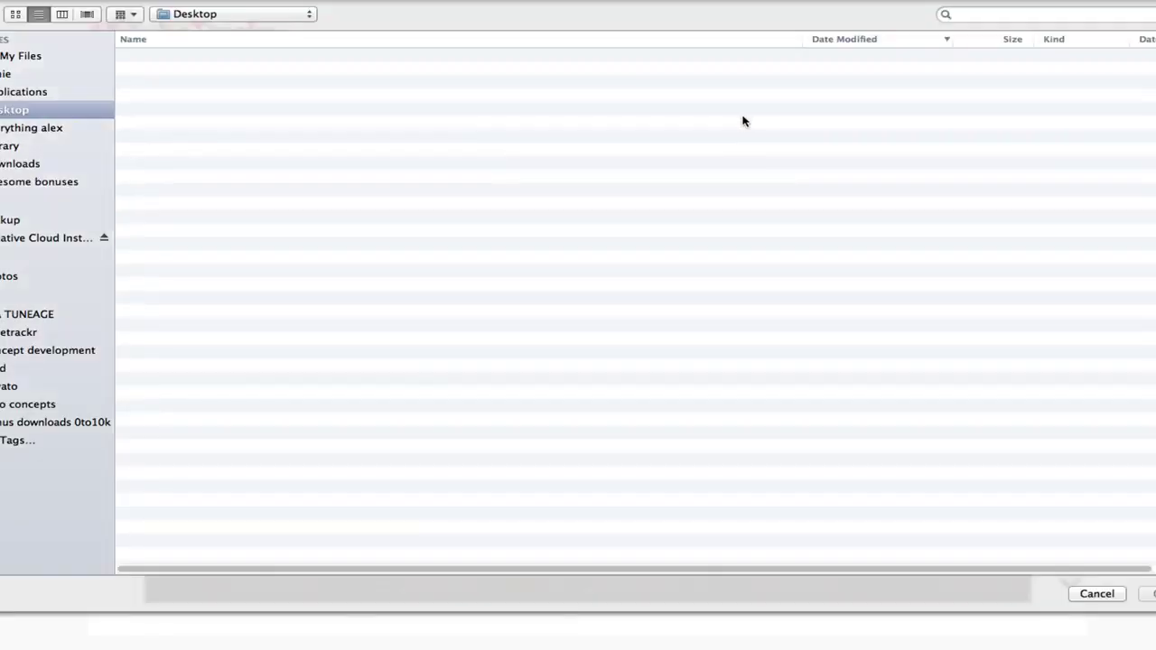
{"action": "left_click", "coordinate": [1096, 593]}
- Add a notched arrowhead shape and enlarge it at the bar's right end so both form one large arrow
{"action": "left_click", "coordinate": [839, 124]}
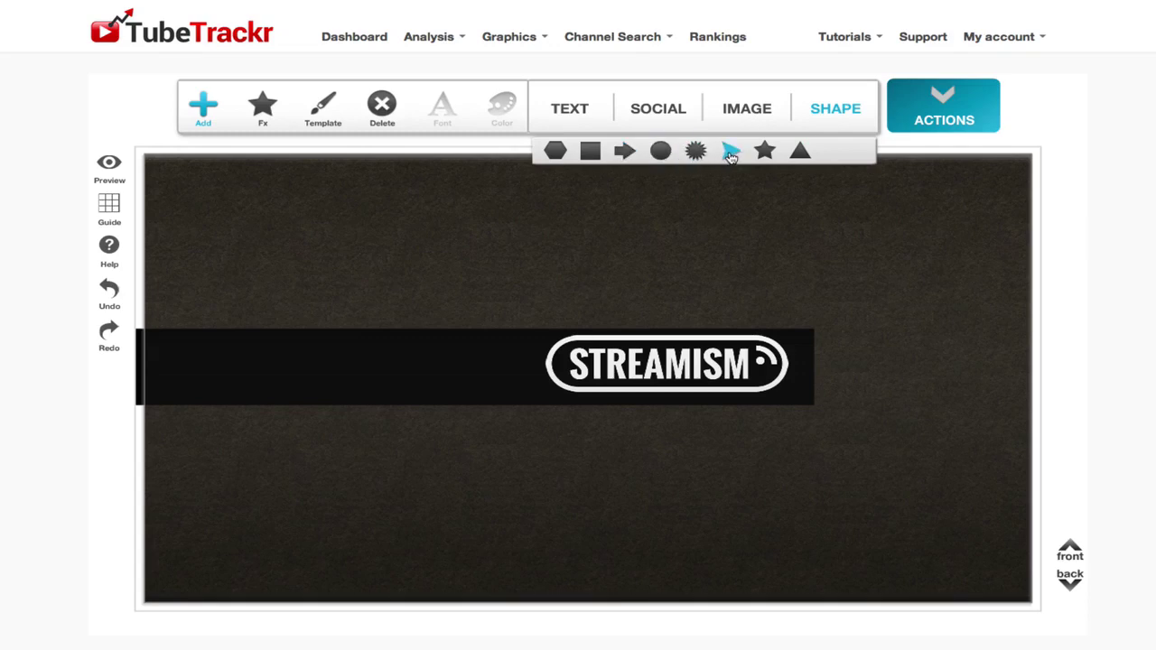
{"action": "left_click", "coordinate": [731, 153]}
{"action": "left_click", "coordinate": [160, 171]}
{"action": "left_click_drag", "start_coordinate": [160, 170], "coordinate": [805, 325]}
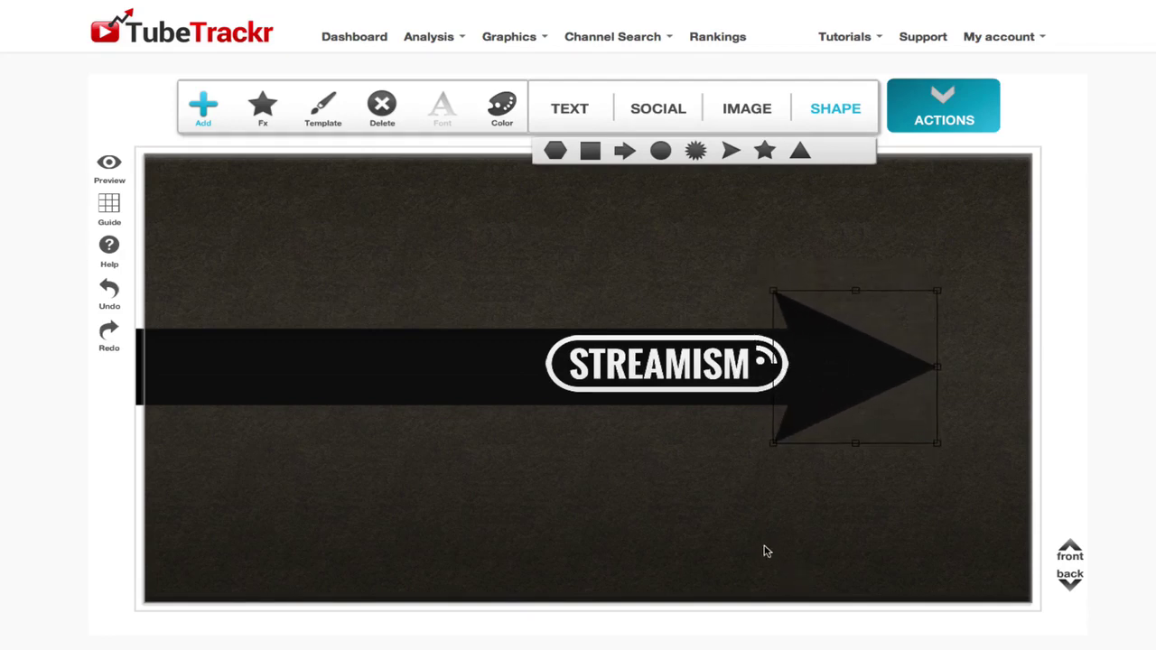
{"action": "left_click", "coordinate": [765, 551]}
{"action": "left_click", "coordinate": [691, 393]}
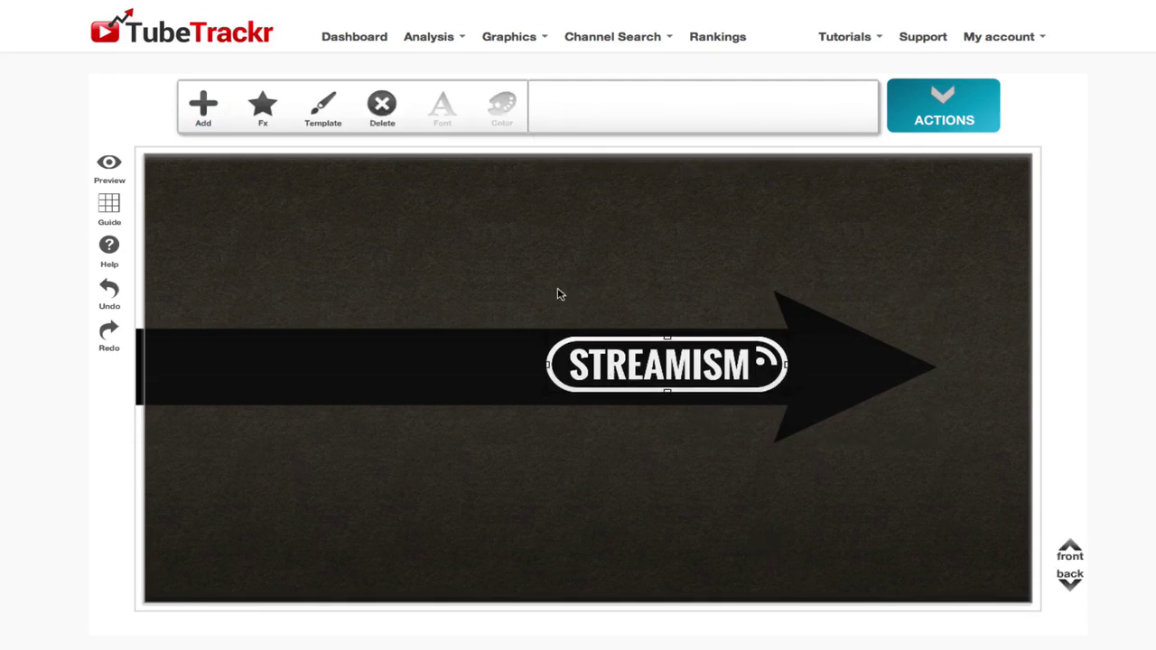
{"action": "left_click", "coordinate": [435, 225]}
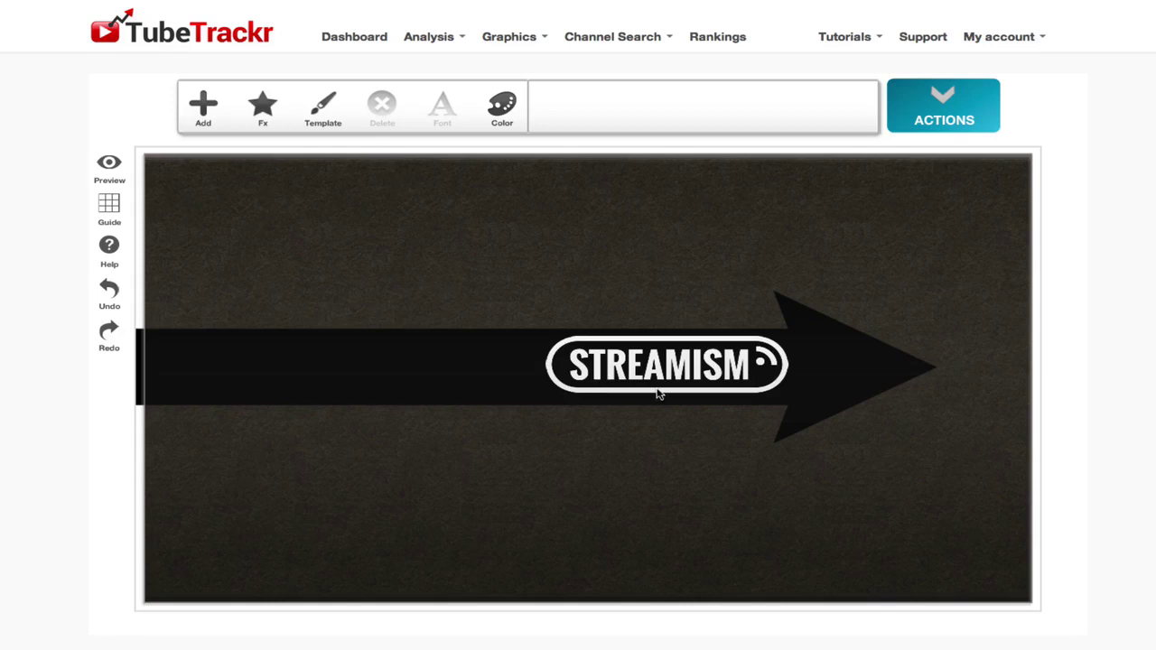
- Add a subtitle text element to the channel art
{"action": "left_click", "coordinate": [206, 116]}
{"action": "left_click", "coordinate": [566, 110]}
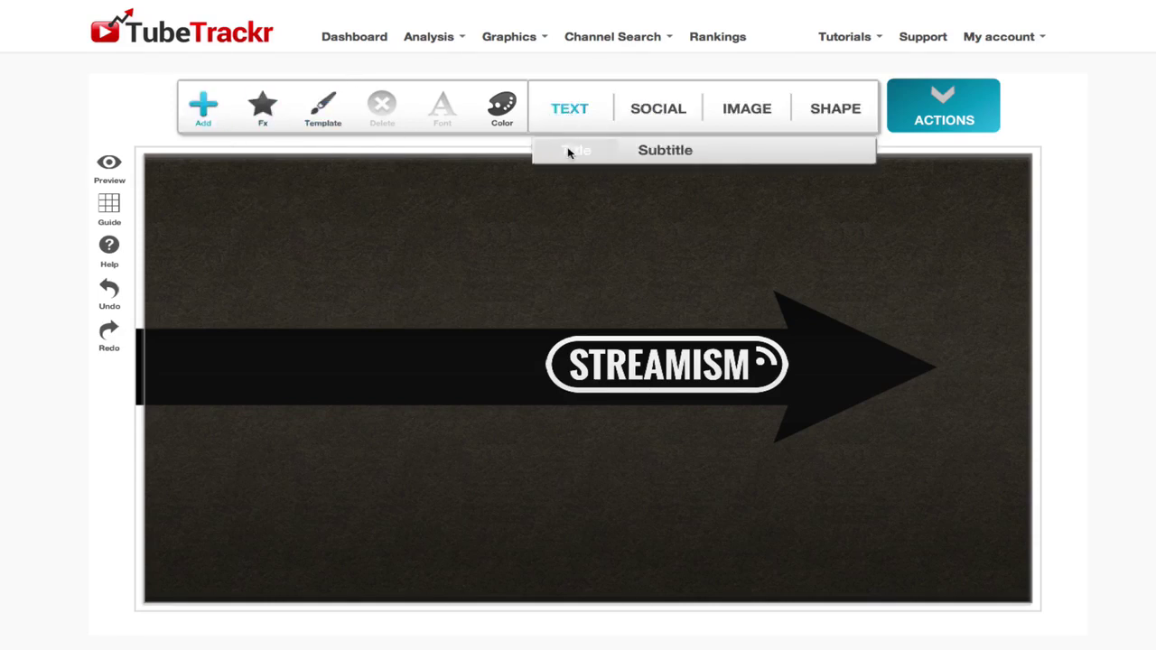
{"action": "left_click", "coordinate": [656, 150]}
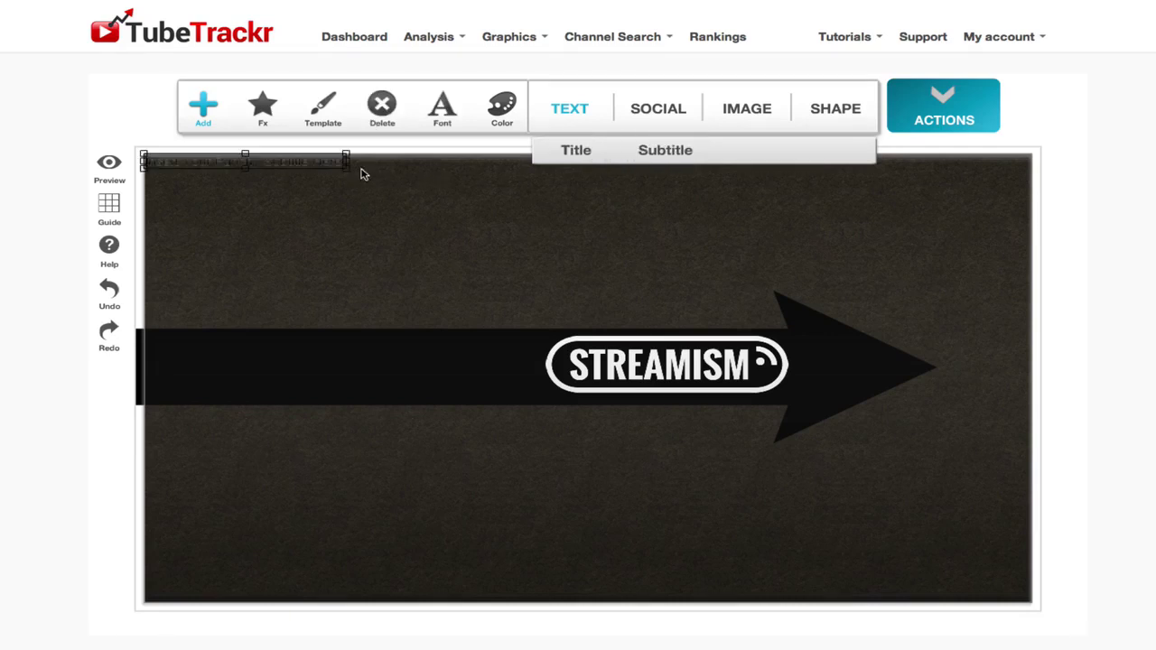
- Delete the subtitle element and add a title reading "Awesome Videos By" just above the black bar
{"action": "left_click_drag", "start_coordinate": [304, 172], "coordinate": [367, 238]}
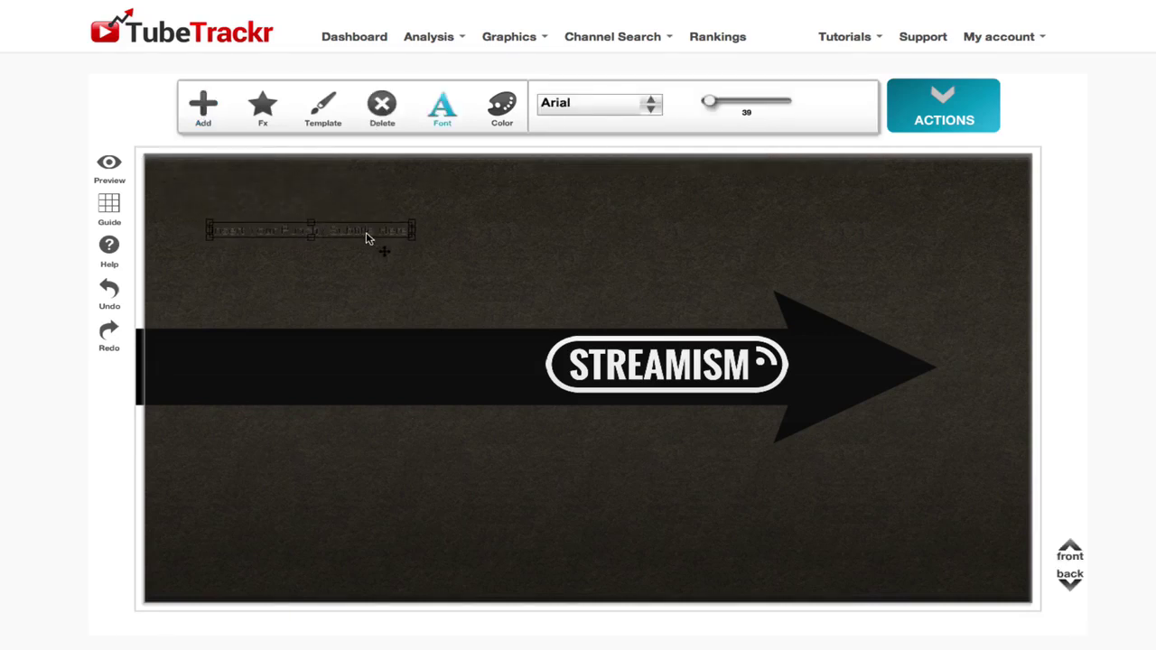
{"action": "left_click", "coordinate": [382, 106]}
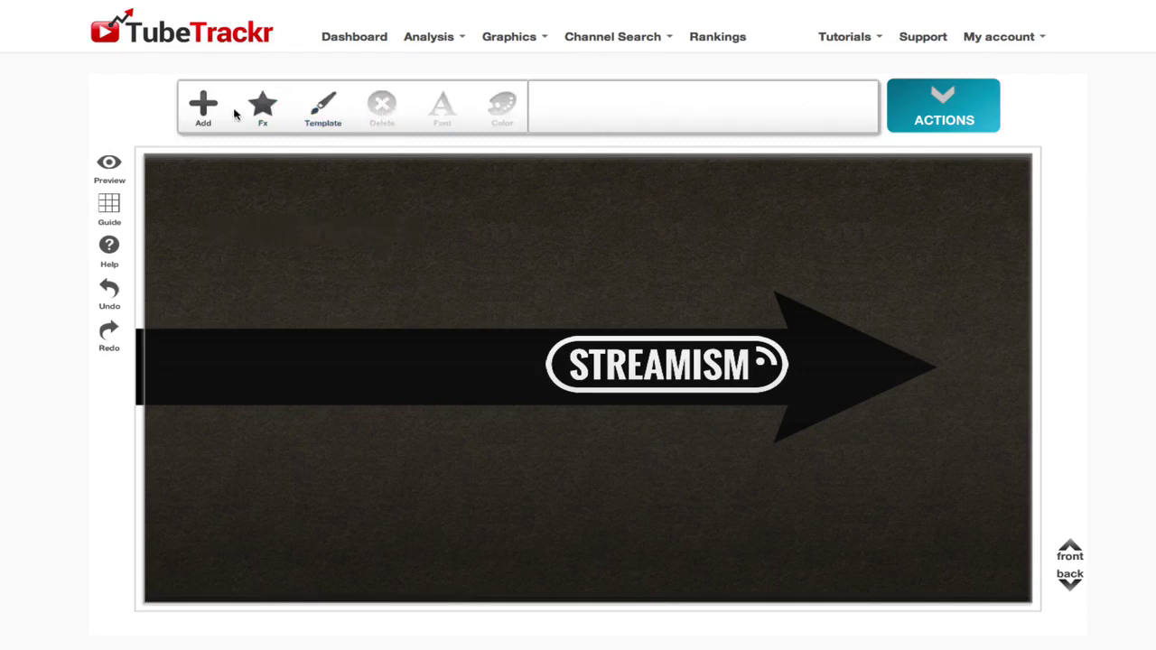
{"action": "left_click", "coordinate": [206, 109]}
{"action": "left_click", "coordinate": [569, 108]}
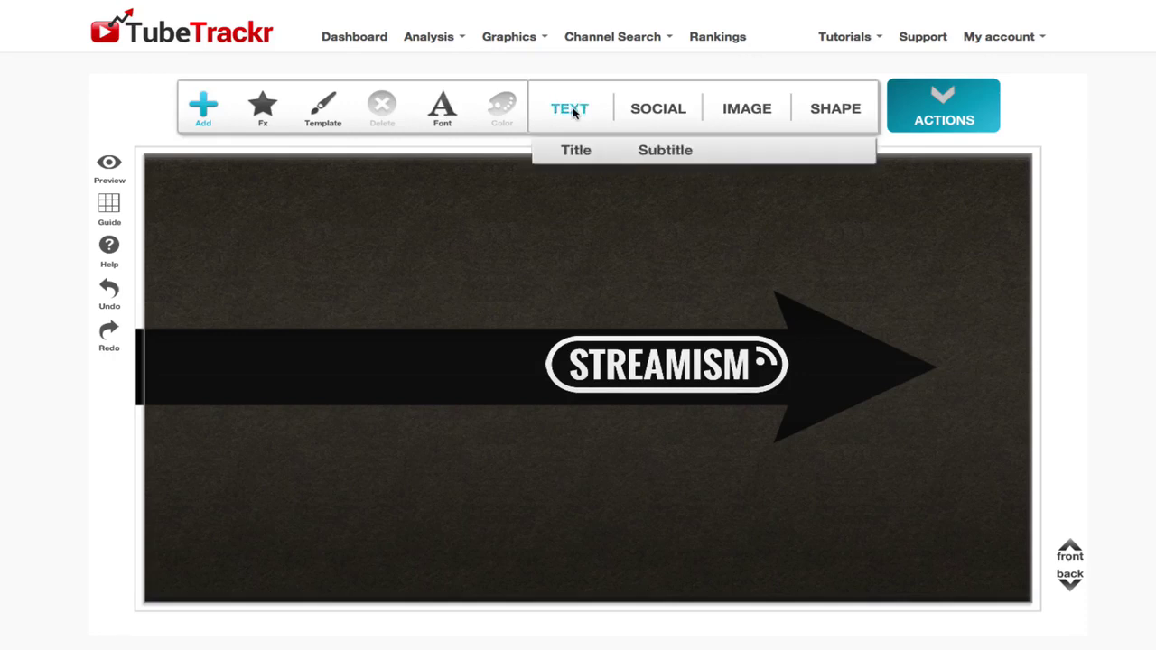
{"action": "left_click", "coordinate": [577, 151]}
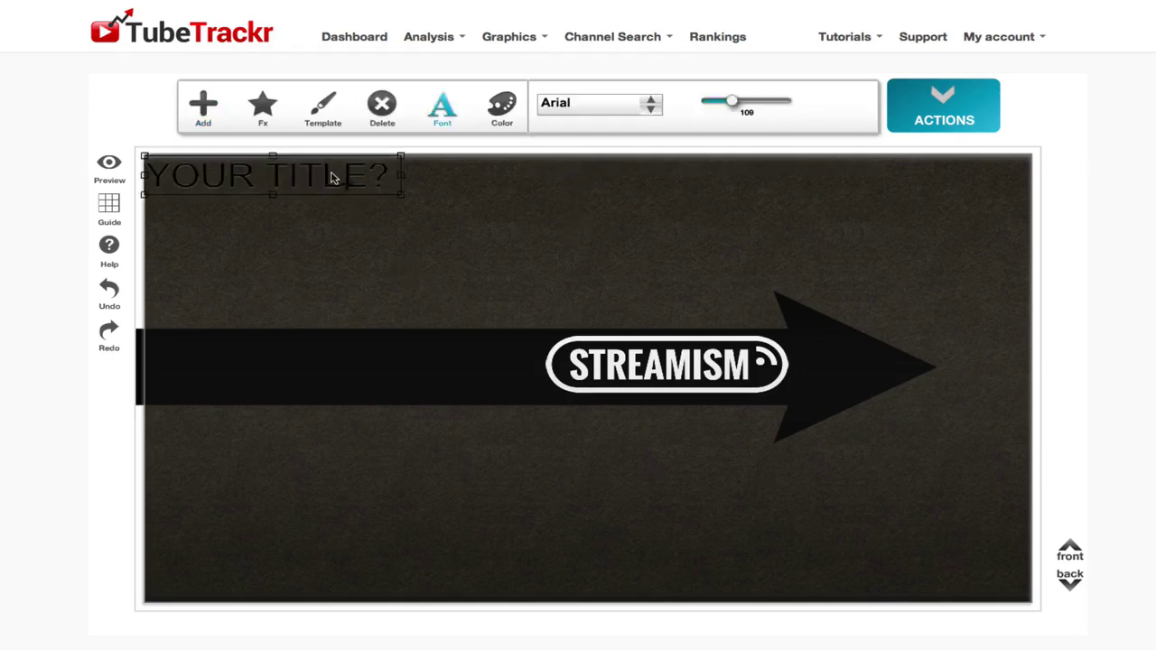
{"action": "left_click_drag", "start_coordinate": [342, 193], "coordinate": [622, 291]}
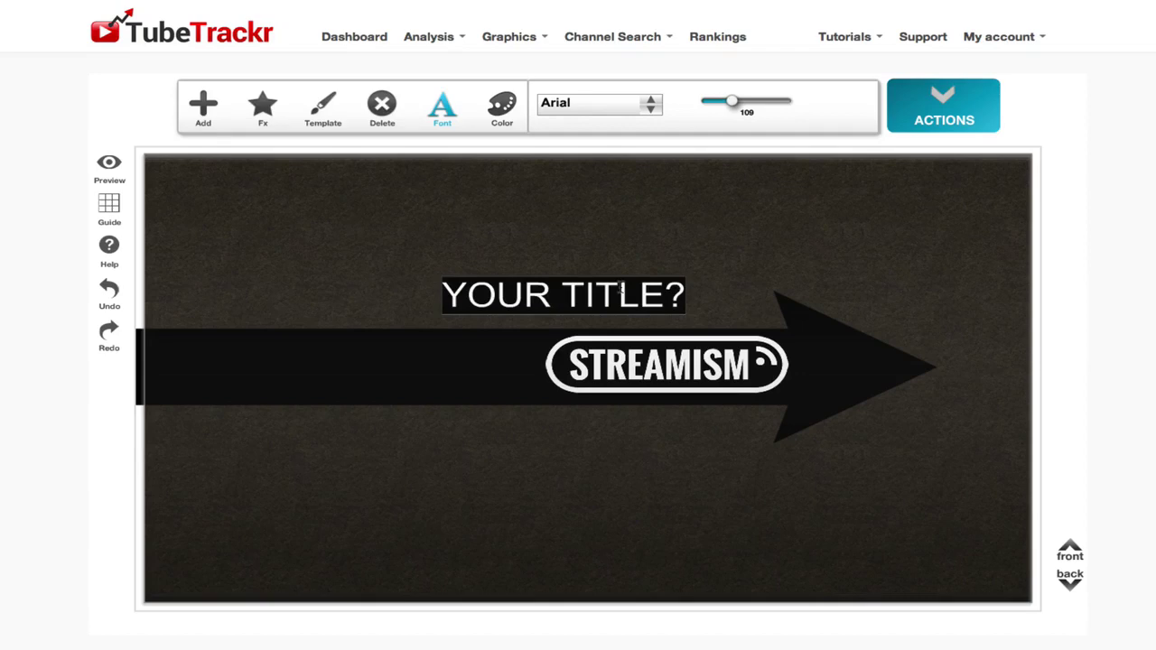
{"action": "type", "text": "Awesome Videos By"}
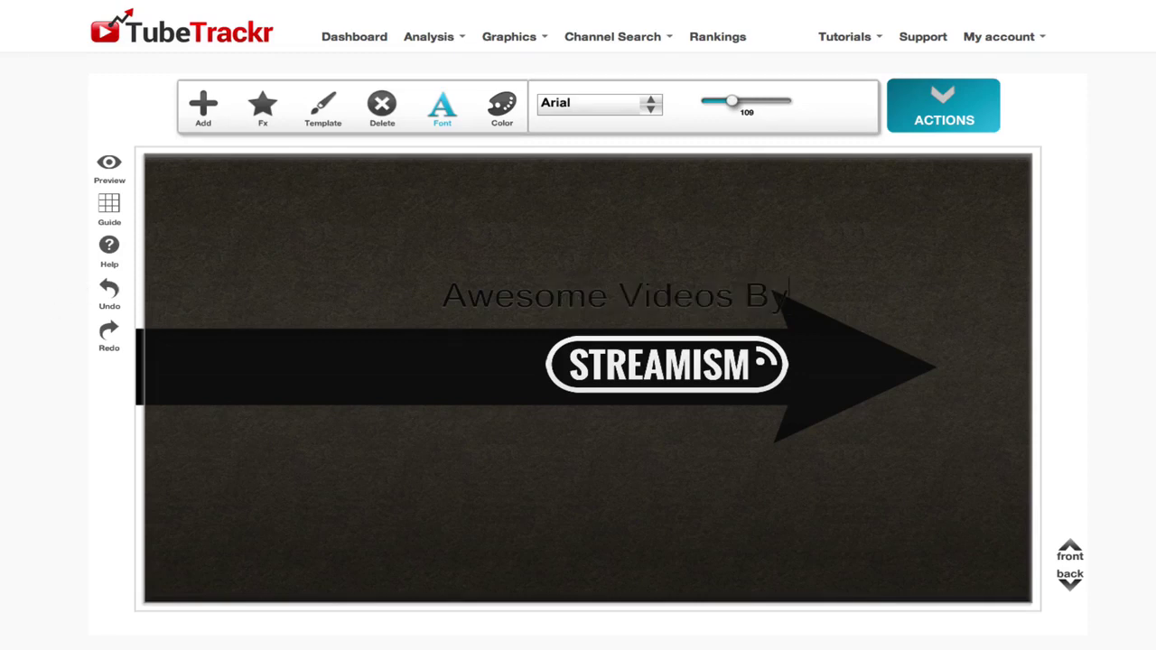
{"action": "left_click", "coordinate": [518, 245]}
- Shift the title down and left to sit directly above the bar and set its font to Franchise
{"action": "left_click_drag", "start_coordinate": [582, 304], "coordinate": [542, 315]}
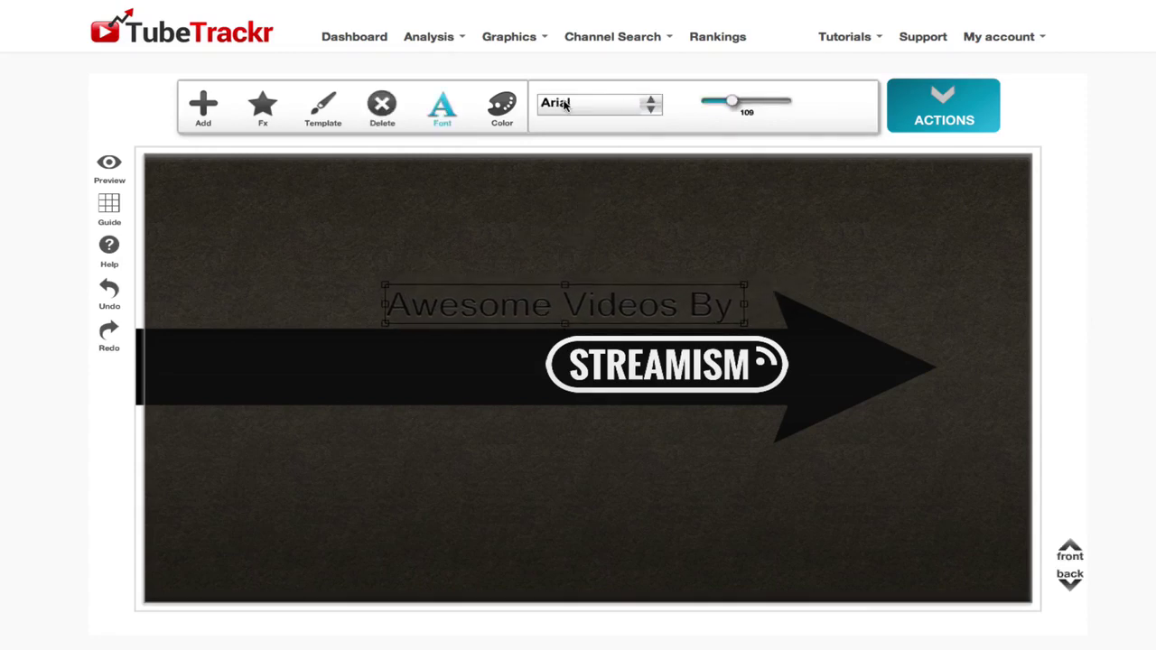
{"action": "left_click", "coordinate": [650, 105]}
{"action": "scroll", "coordinate": [618, 172], "scroll_direction": "down", "scroll_amount": 3}
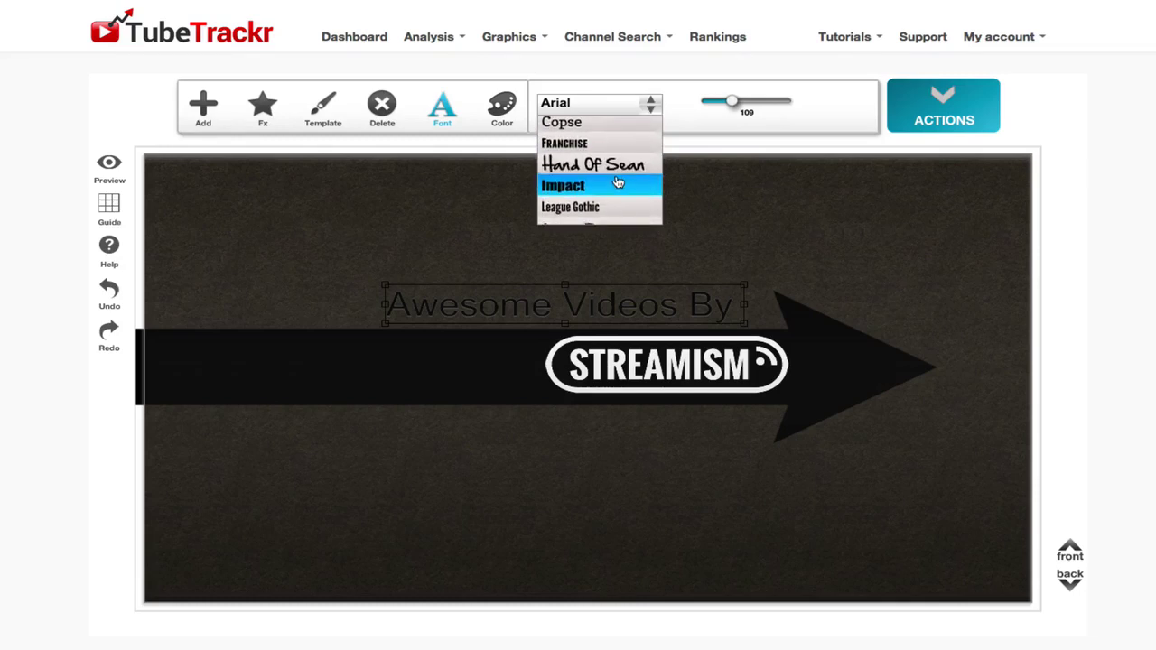
{"action": "scroll", "coordinate": [615, 206], "scroll_direction": "down", "scroll_amount": 2}
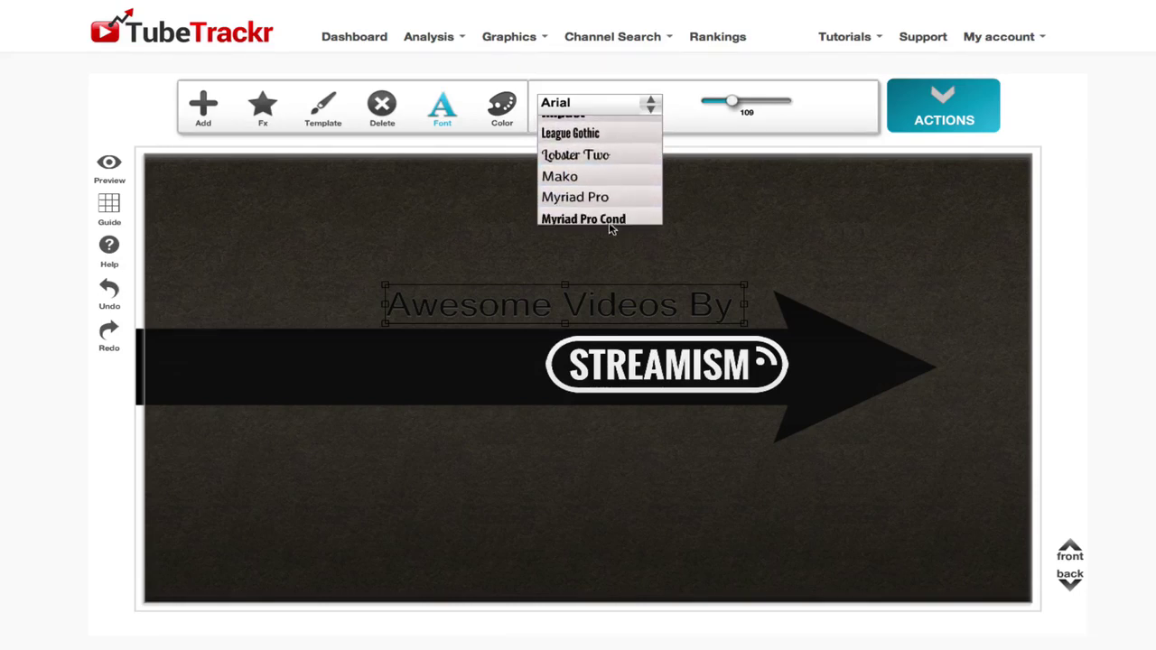
{"action": "scroll", "coordinate": [608, 210], "scroll_direction": "up", "scroll_amount": 4}
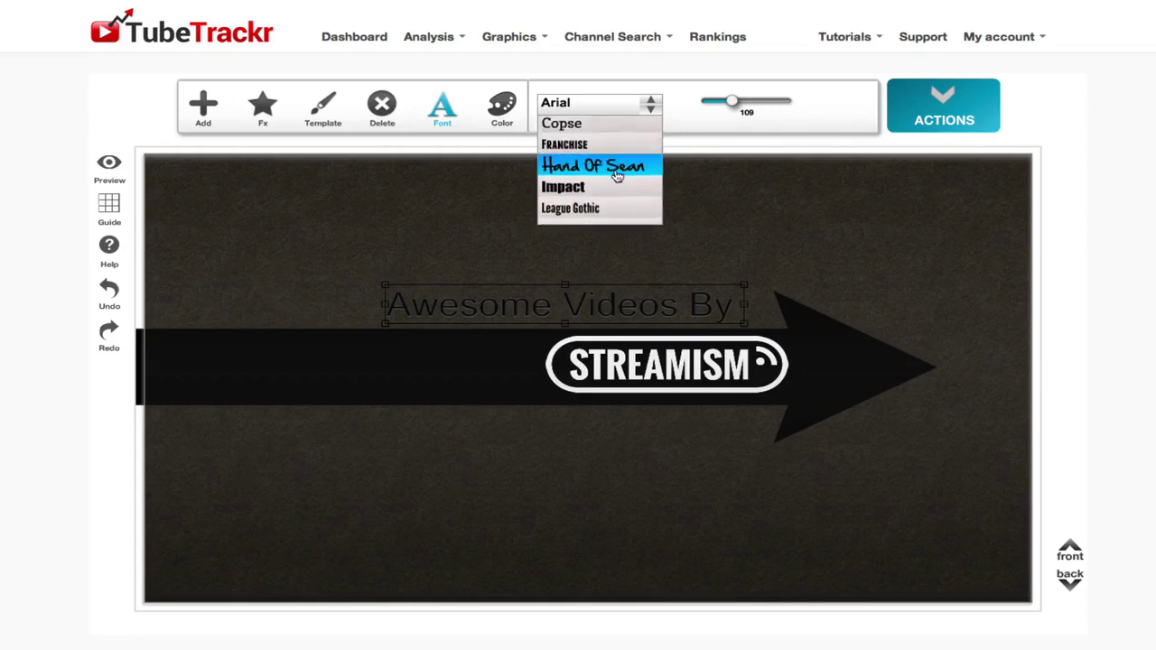
{"action": "scroll", "coordinate": [616, 172], "scroll_direction": "up", "scroll_amount": 1}
{"action": "left_click", "coordinate": [614, 168]}
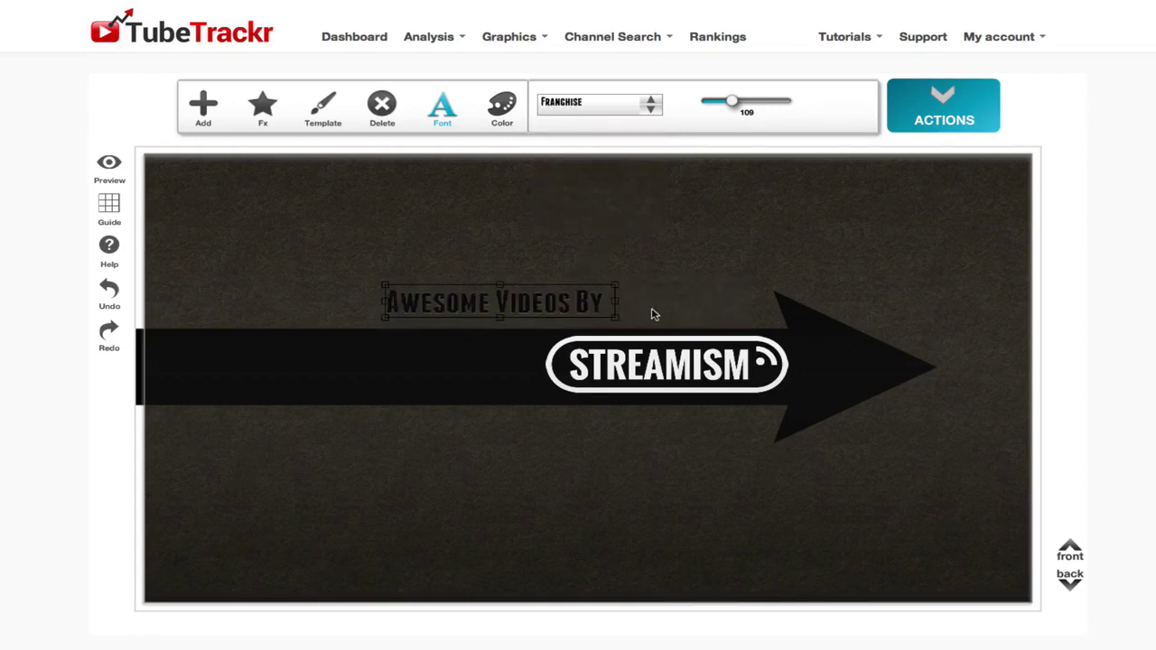
- Color the "Awesome Videos By" title white (#ffffff)
{"action": "left_click", "coordinate": [502, 106]}
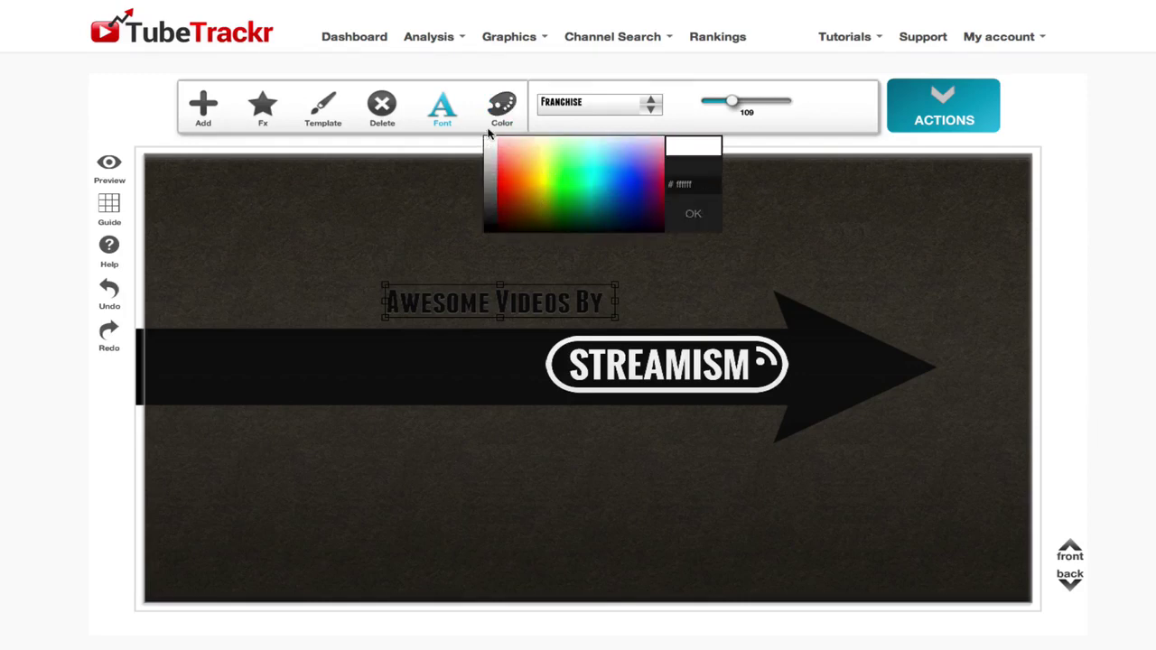
{"action": "left_click", "coordinate": [492, 142]}
{"action": "left_click", "coordinate": [632, 274]}
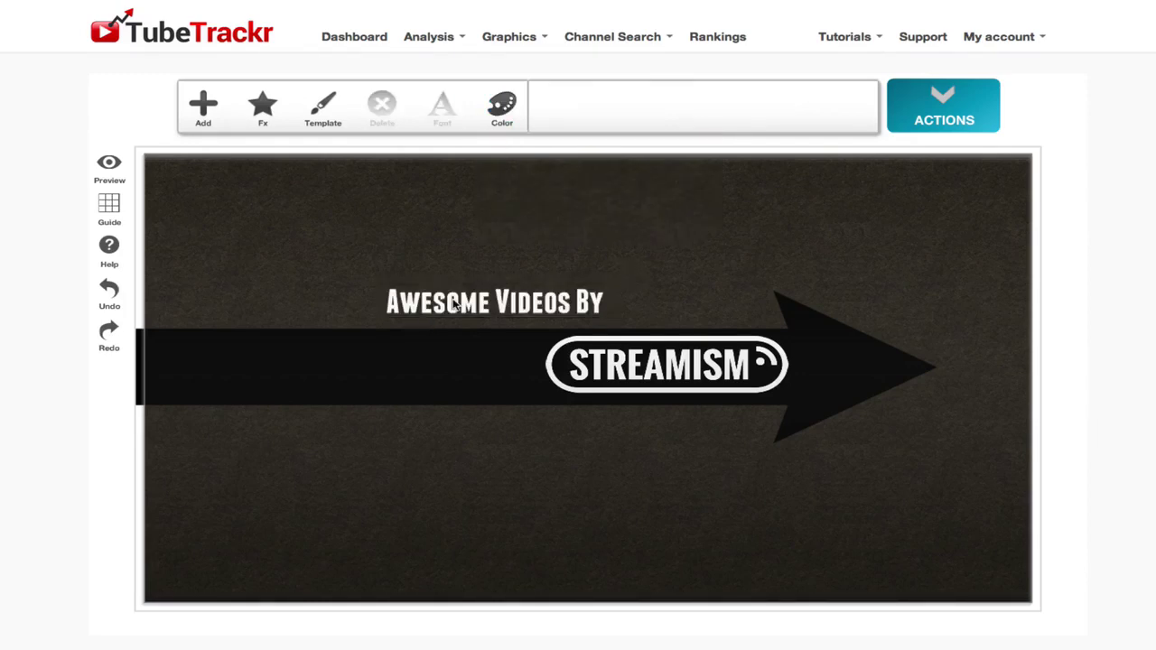
- Move the white title above the Streamism logo and set its font size to 86
{"action": "left_click", "coordinate": [465, 307]}
{"action": "left_click_drag", "start_coordinate": [465, 307], "coordinate": [612, 314]}
{"action": "left_click_drag", "start_coordinate": [736, 103], "coordinate": [723, 105]}
- Try the Bitter font on the "Awesome Videos By" title
{"action": "left_click", "coordinate": [650, 105]}
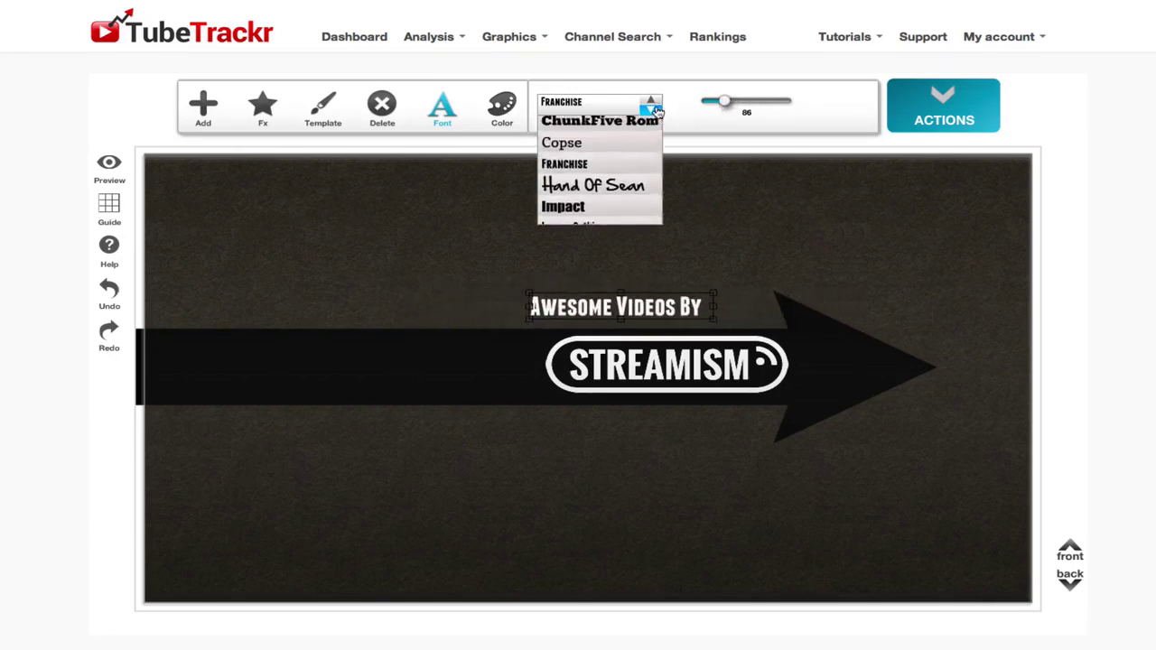
{"action": "scroll", "coordinate": [603, 180], "scroll_direction": "up", "scroll_amount": 3}
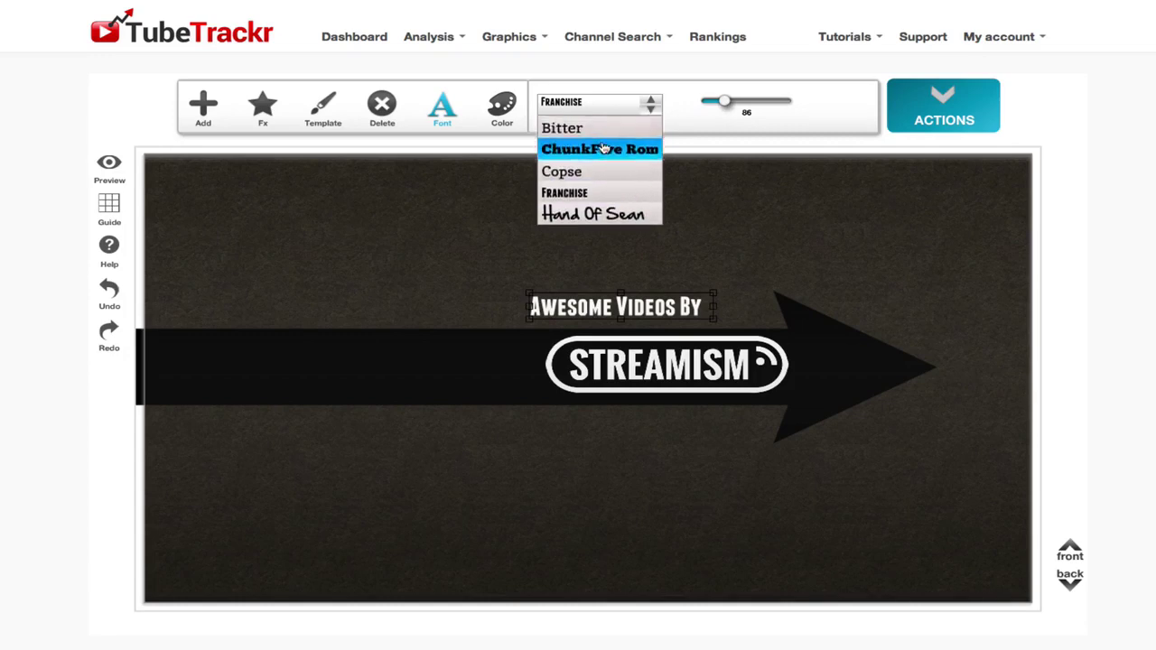
{"action": "left_click", "coordinate": [605, 139]}
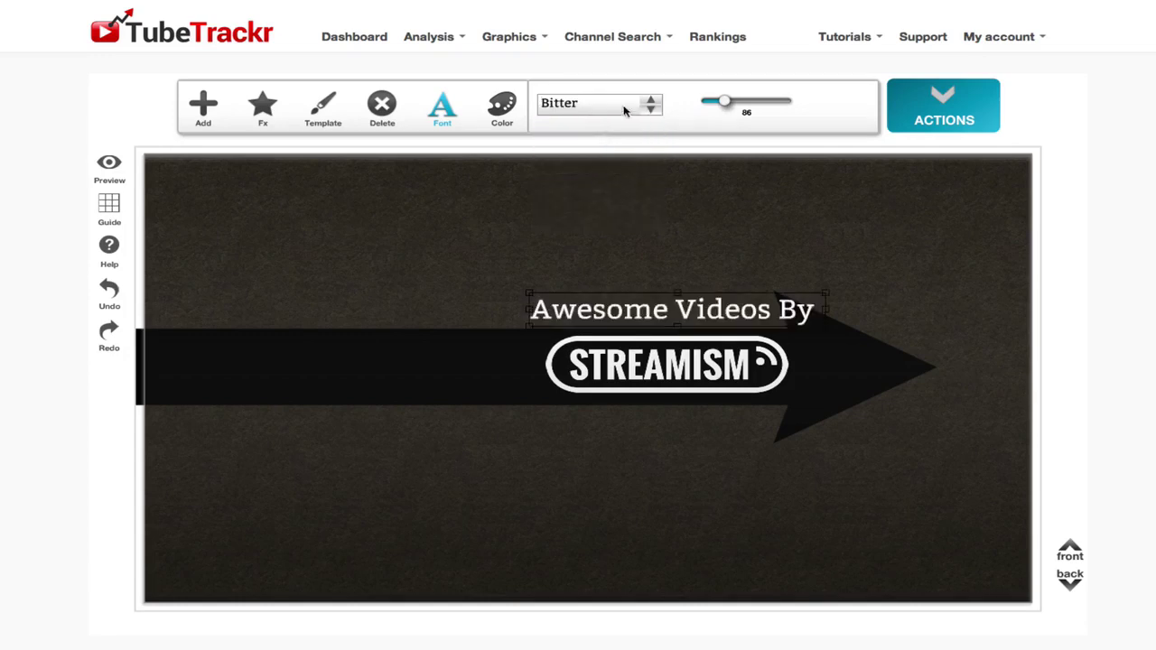
- Set the font of the "Awesome Videos By" title to Impact
{"action": "left_click", "coordinate": [650, 105]}
{"action": "scroll", "coordinate": [612, 203], "scroll_direction": "down", "scroll_amount": 2}
{"action": "scroll", "coordinate": [612, 189], "scroll_direction": "up", "scroll_amount": 1}
{"action": "left_click", "coordinate": [611, 176]}
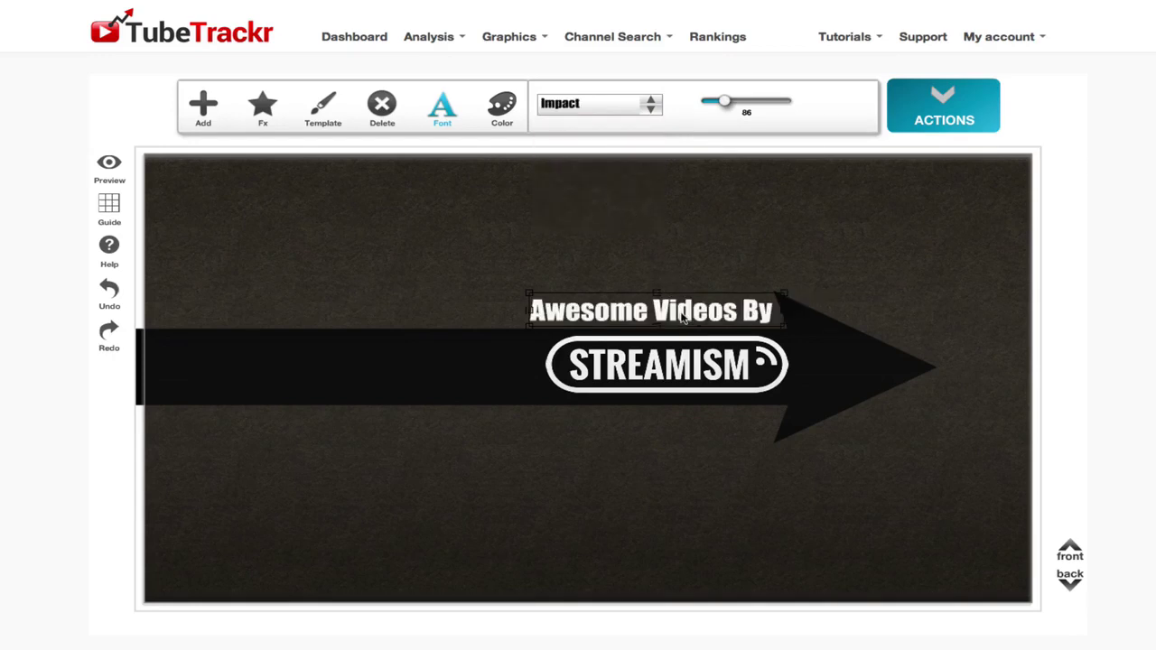
- Reduce the title's font size to 68 and position it above the logo, near the logo's left end
{"action": "left_click_drag", "start_coordinate": [684, 319], "coordinate": [666, 320]}
{"action": "left_click_drag", "start_coordinate": [724, 101], "coordinate": [718, 101]}
{"action": "left_click_drag", "start_coordinate": [622, 309], "coordinate": [646, 315]}
{"action": "left_click", "coordinate": [654, 360]}
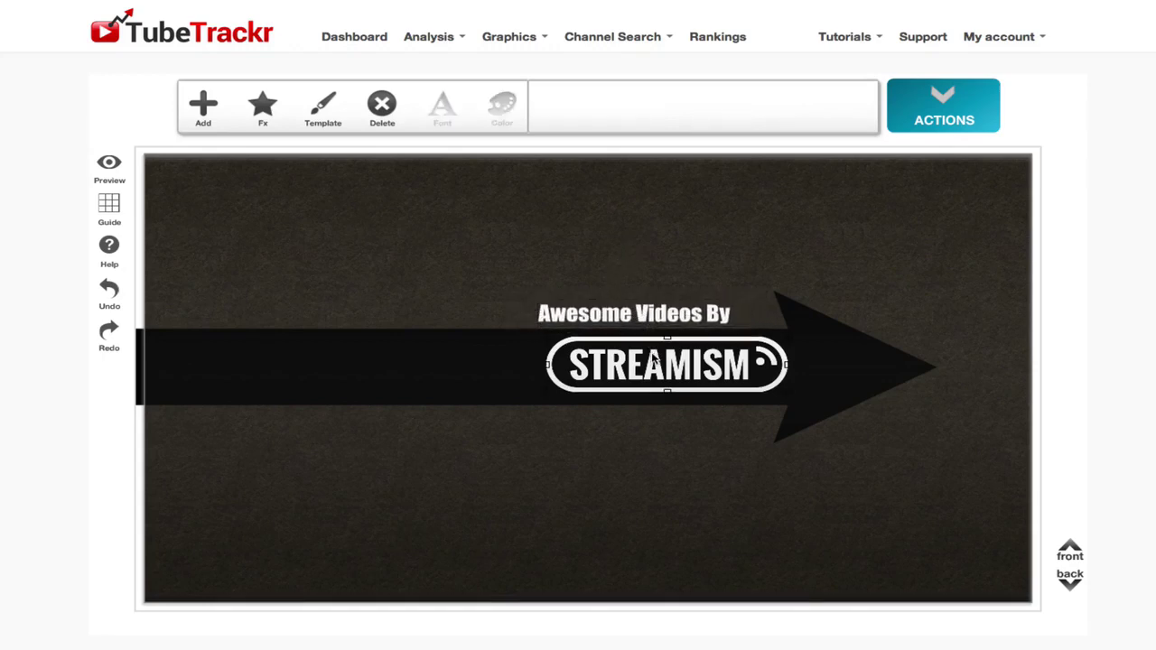
{"action": "left_click_drag", "start_coordinate": [655, 372], "coordinate": [656, 379]}
- Change the title to "subscribe now" below the logo and place the small diagonal arrow at its lower right
{"action": "left_click", "coordinate": [666, 313]}
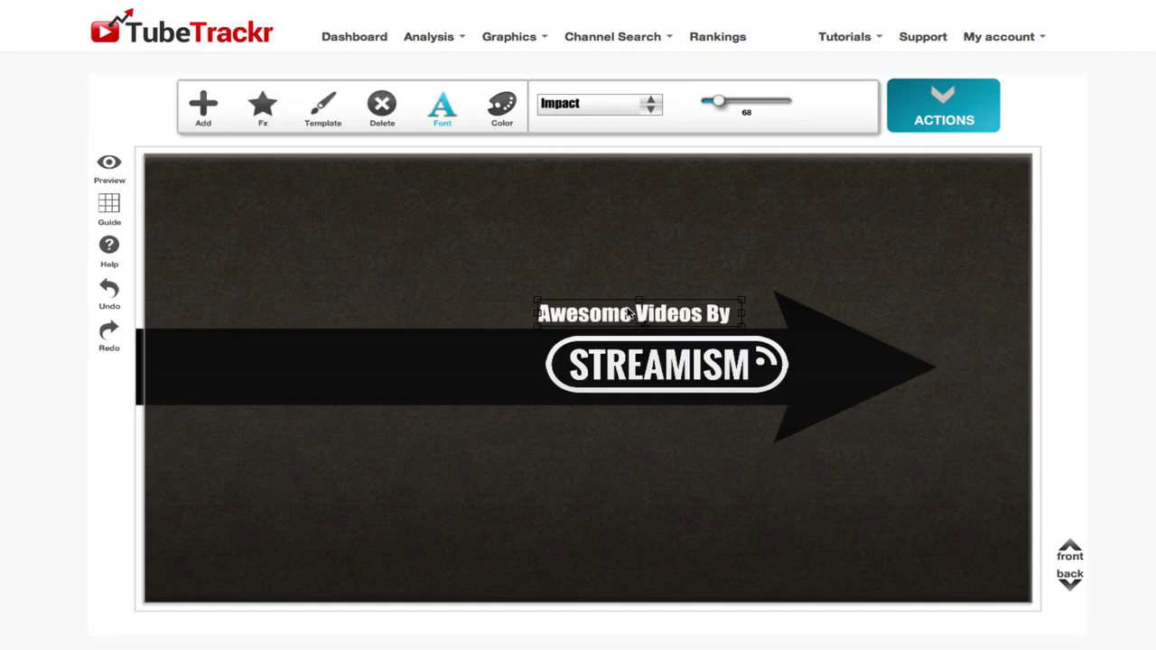
{"action": "left_click_drag", "start_coordinate": [633, 312], "coordinate": [530, 441]}
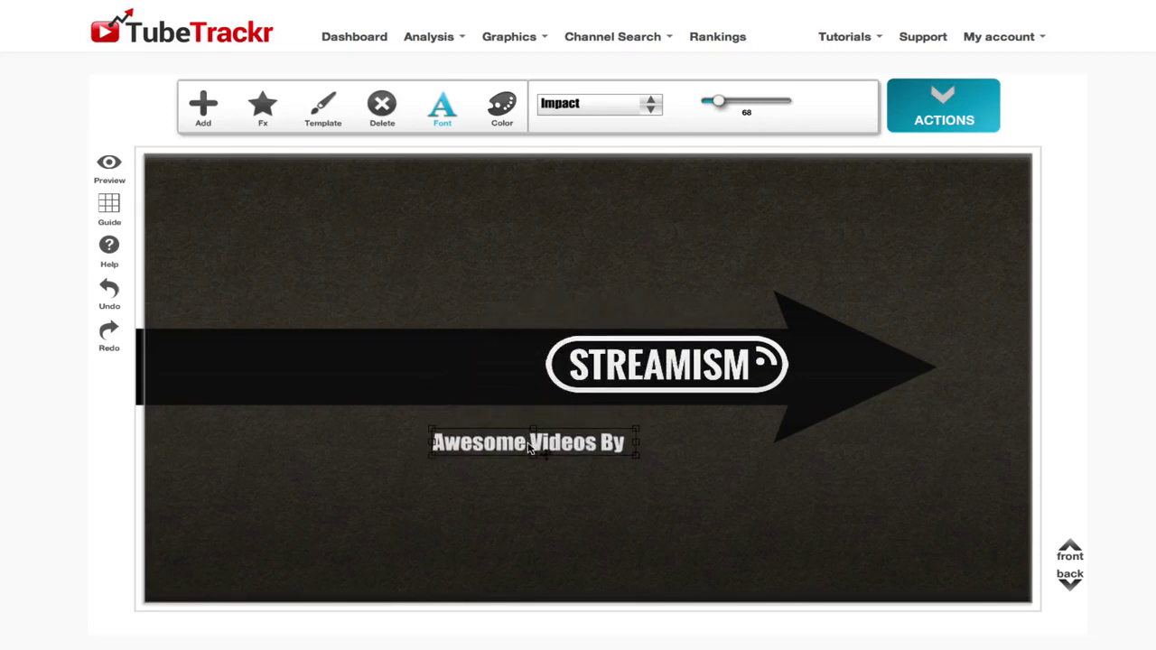
{"action": "left_click", "coordinate": [546, 463]}
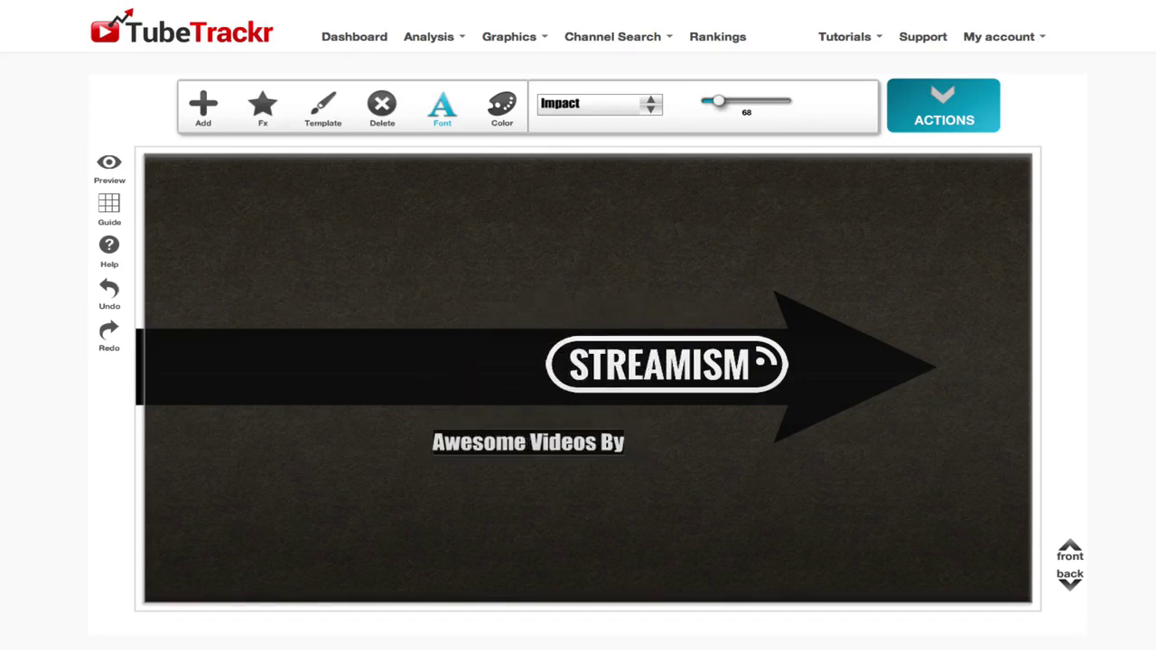
{"action": "type", "text": "subscribe now"}
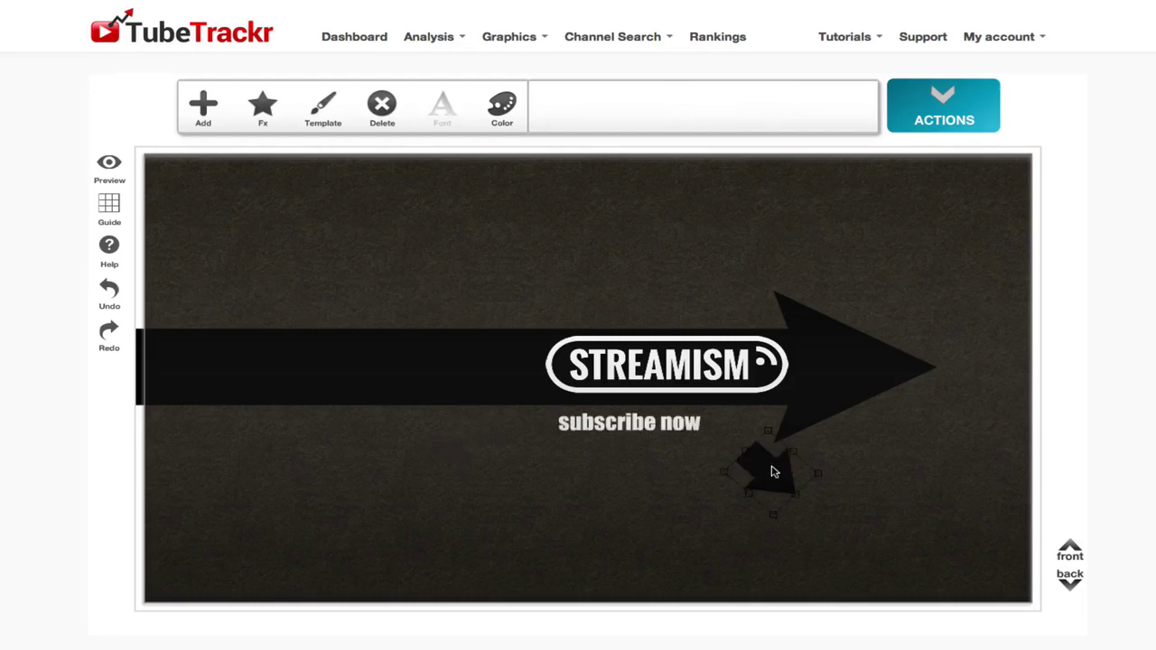
{"action": "left_click_drag", "start_coordinate": [771, 470], "coordinate": [747, 448]}
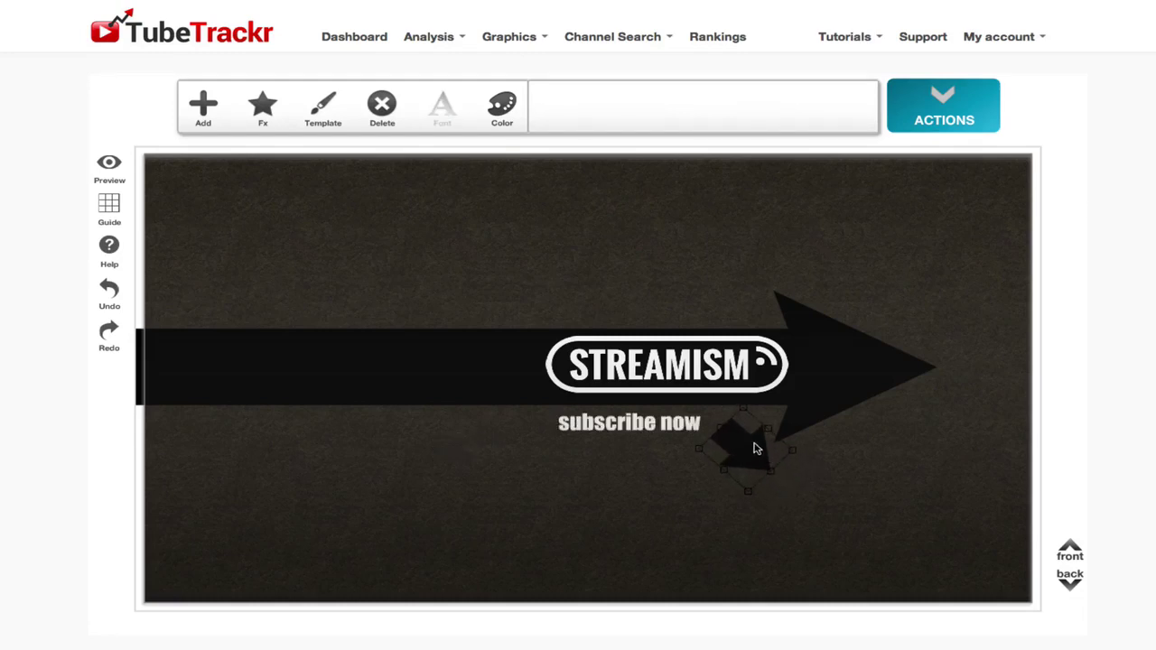
- Preview the channel art on the device mockups and close the preview
{"action": "left_click", "coordinate": [937, 110]}
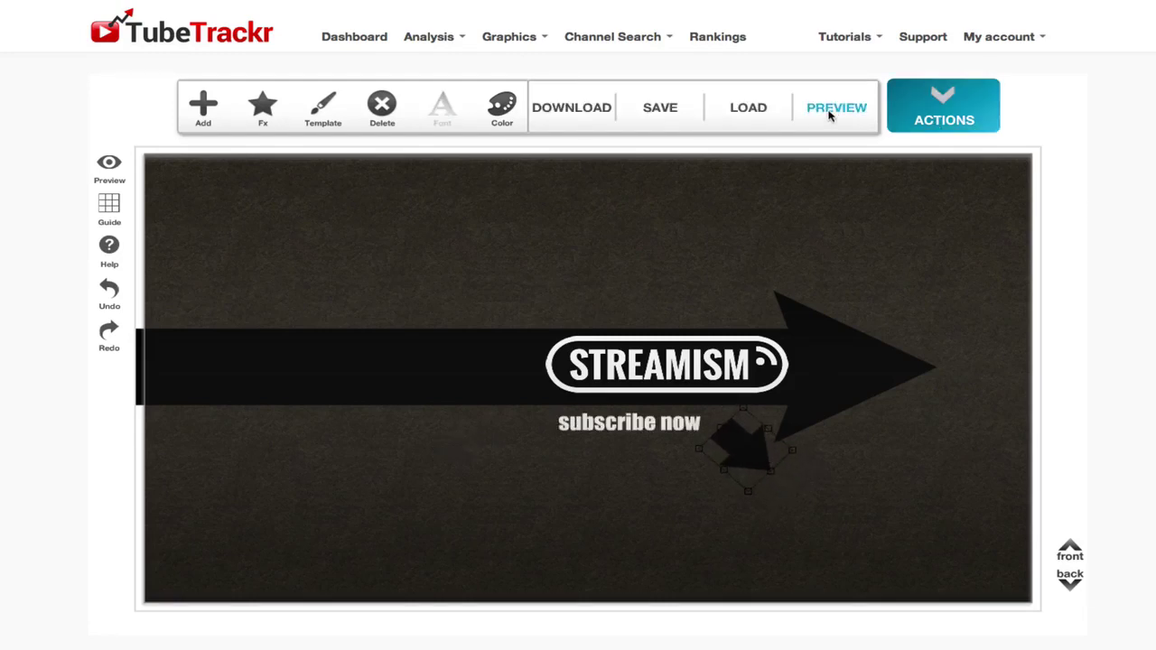
{"action": "left_click", "coordinate": [829, 113]}
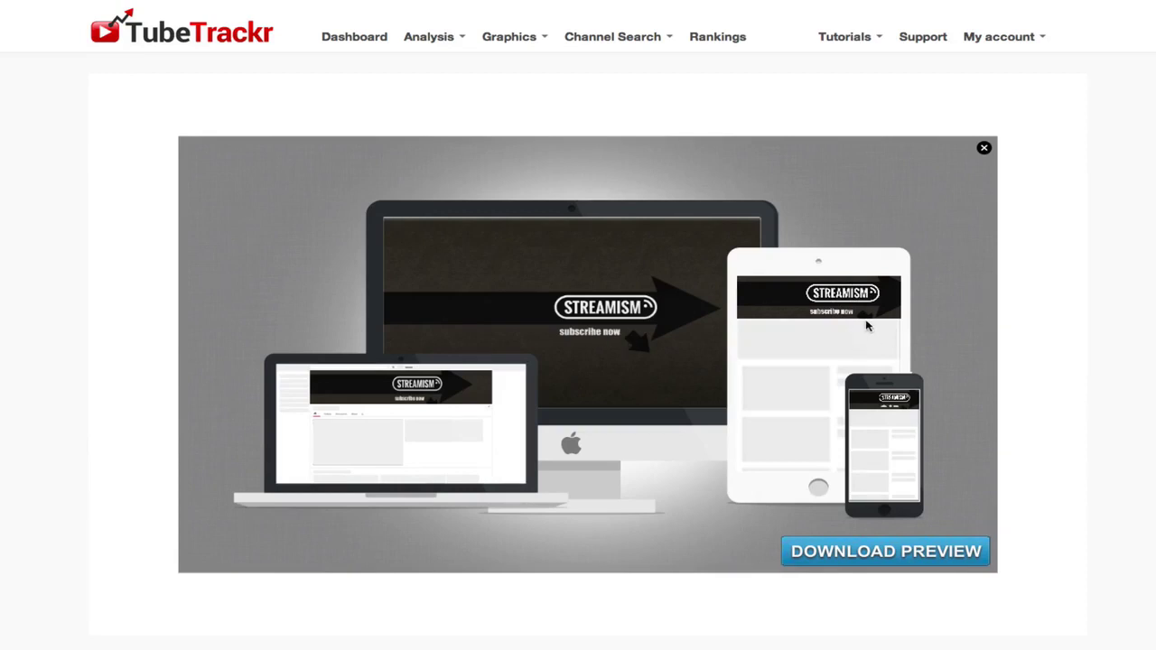
{"action": "left_click", "coordinate": [982, 149]}
- Move the large arrowhead, the black bar and the Streamism logo up together, keeping them aligned as one arrow
{"action": "left_click", "coordinate": [835, 374]}
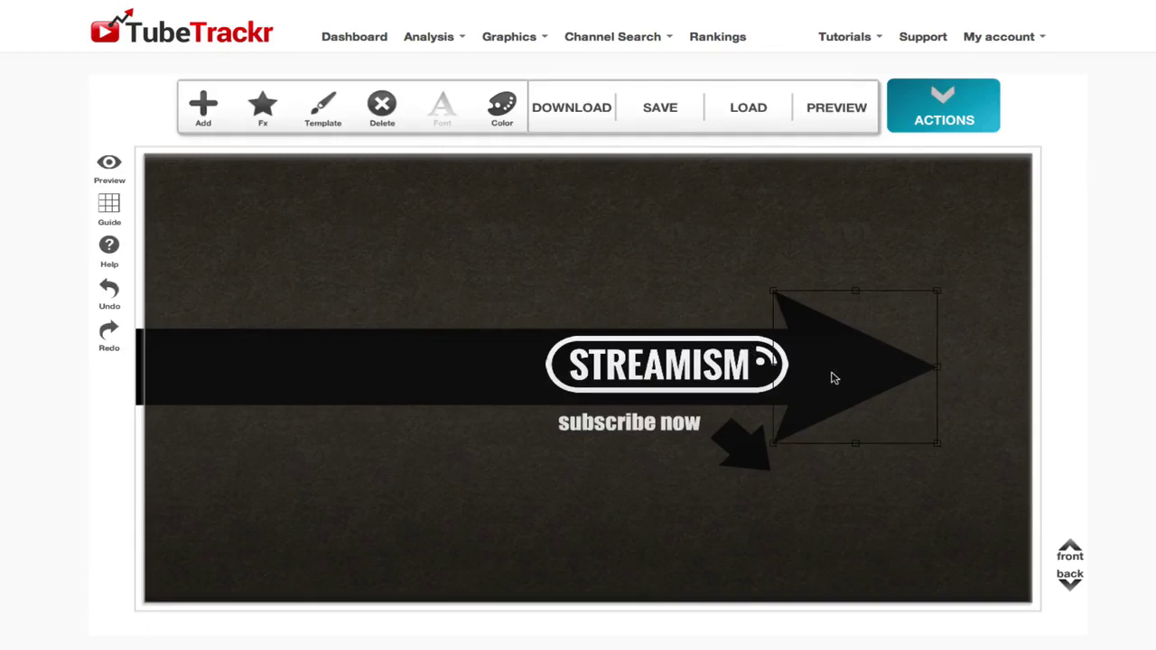
{"action": "left_click", "coordinate": [481, 312]}
{"action": "left_click", "coordinate": [865, 367]}
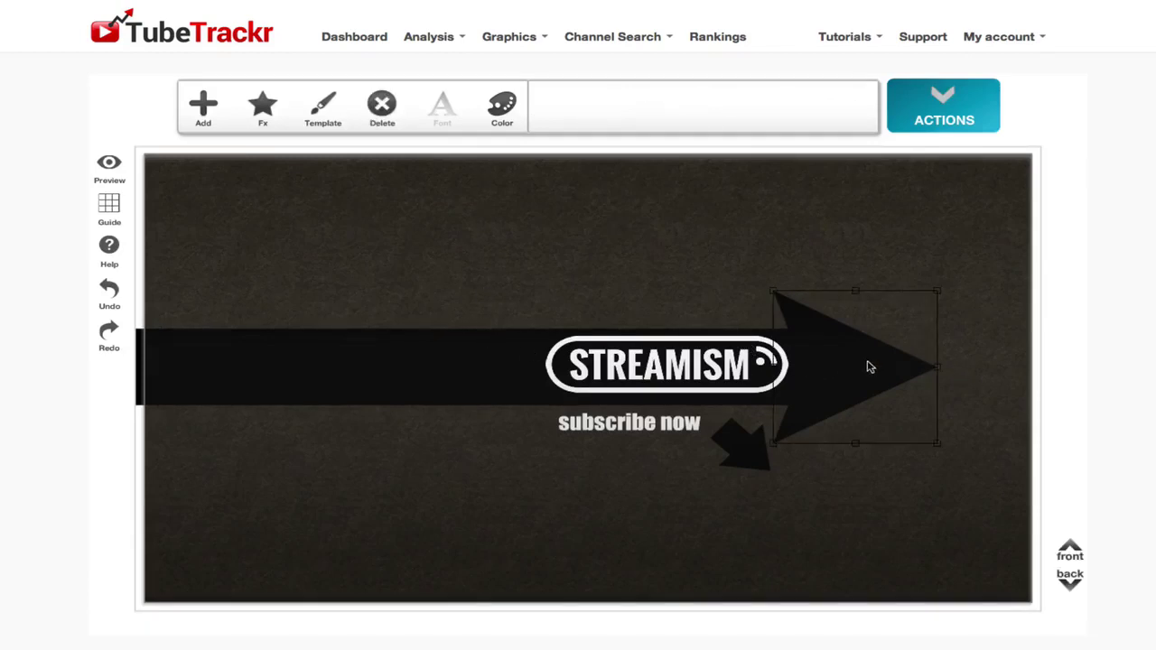
{"action": "left_click_drag", "start_coordinate": [865, 367], "coordinate": [856, 349]}
{"action": "left_click_drag", "start_coordinate": [441, 369], "coordinate": [440, 336]}
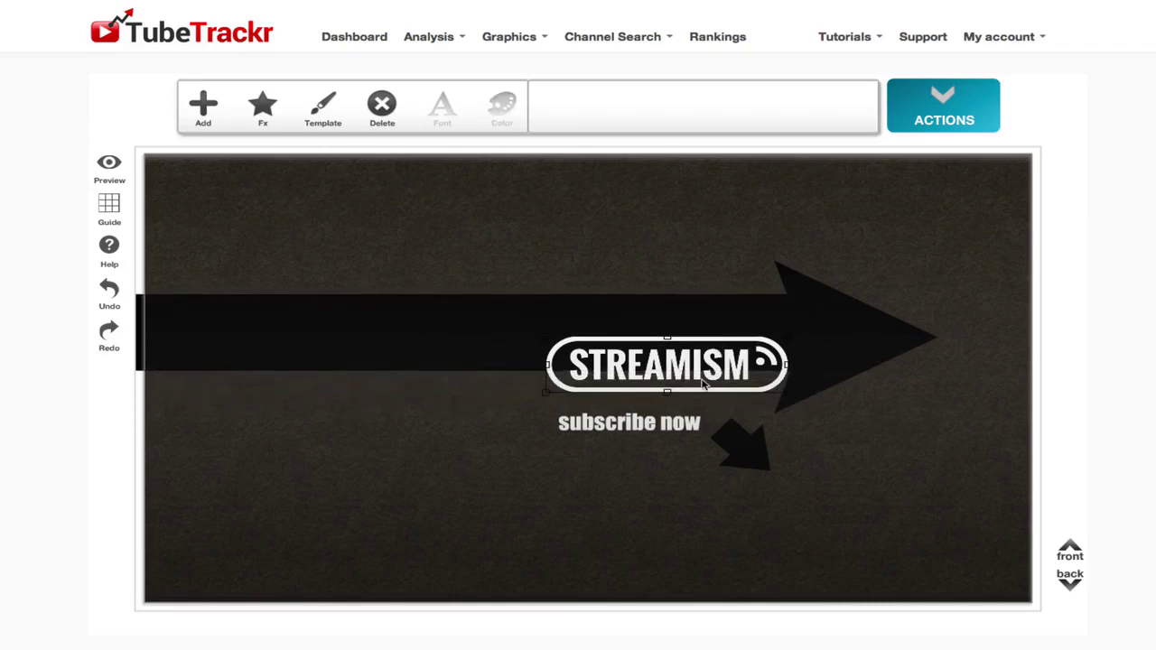
{"action": "left_click_drag", "start_coordinate": [704, 384], "coordinate": [702, 352]}
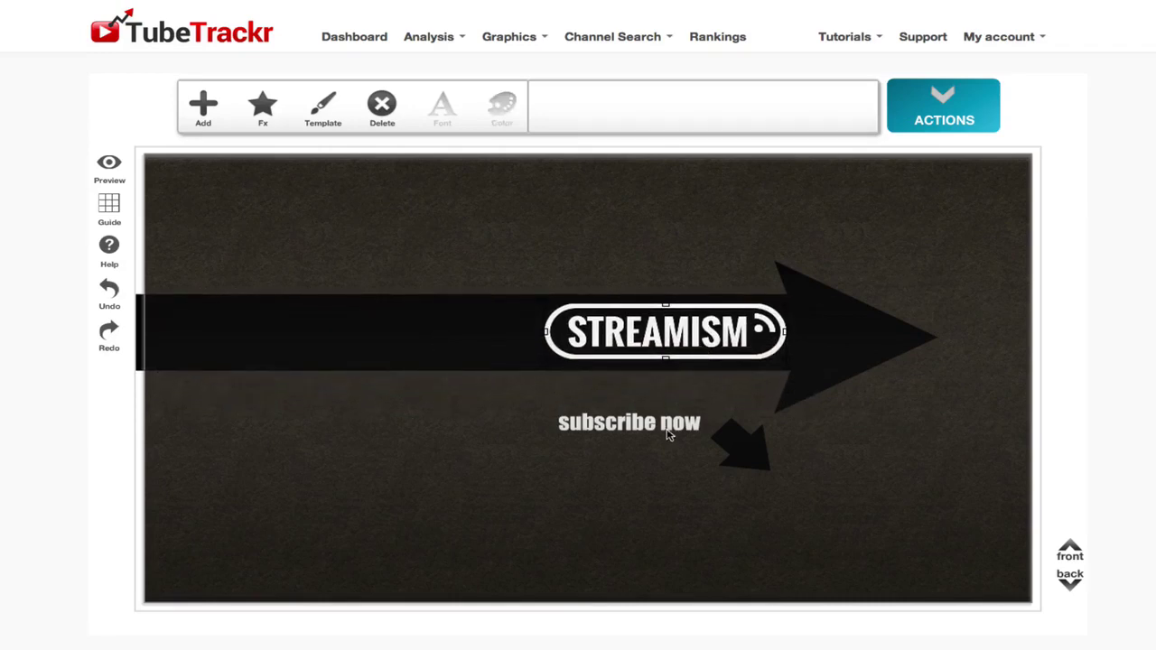
- Move the "subscribe now" text up close beneath the bar and the small arrow up to its lower right
{"action": "left_click_drag", "start_coordinate": [666, 433], "coordinate": [712, 401]}
{"action": "left_click", "coordinate": [741, 447]}
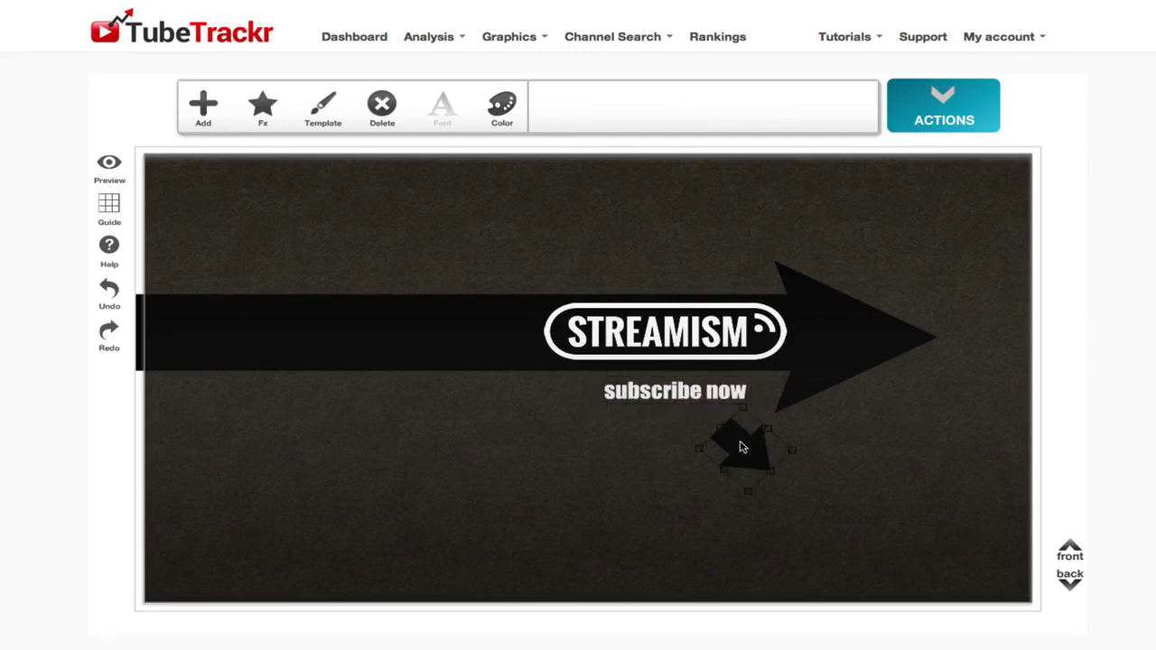
{"action": "left_click_drag", "start_coordinate": [740, 447], "coordinate": [764, 432]}
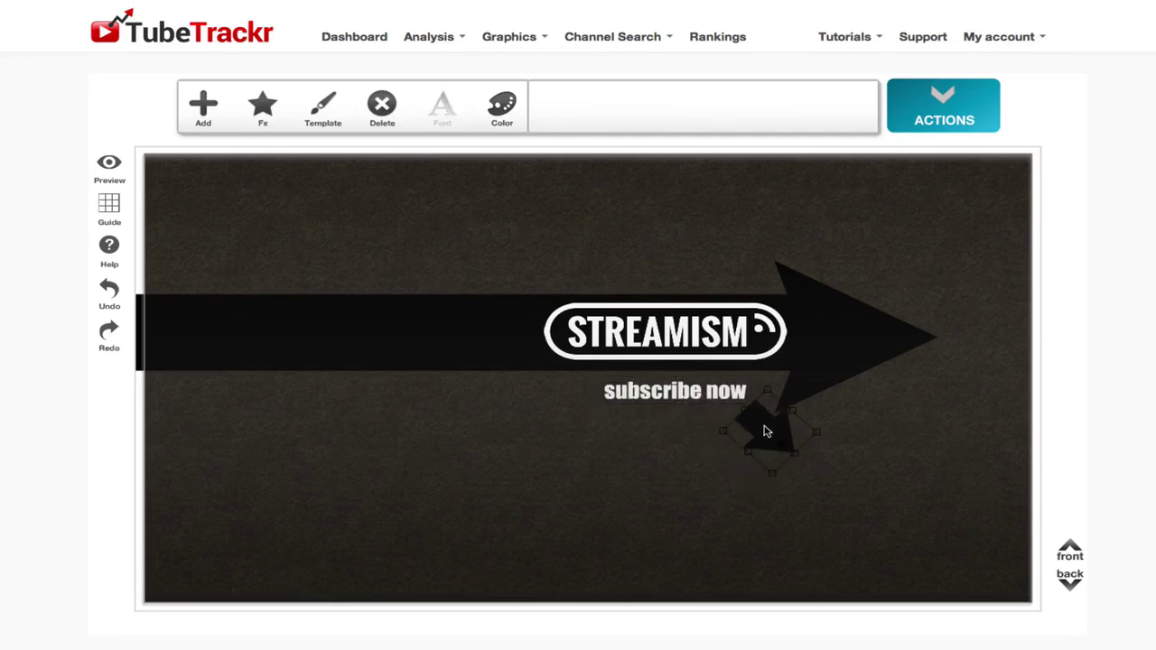
{"action": "left_click", "coordinate": [907, 445]}
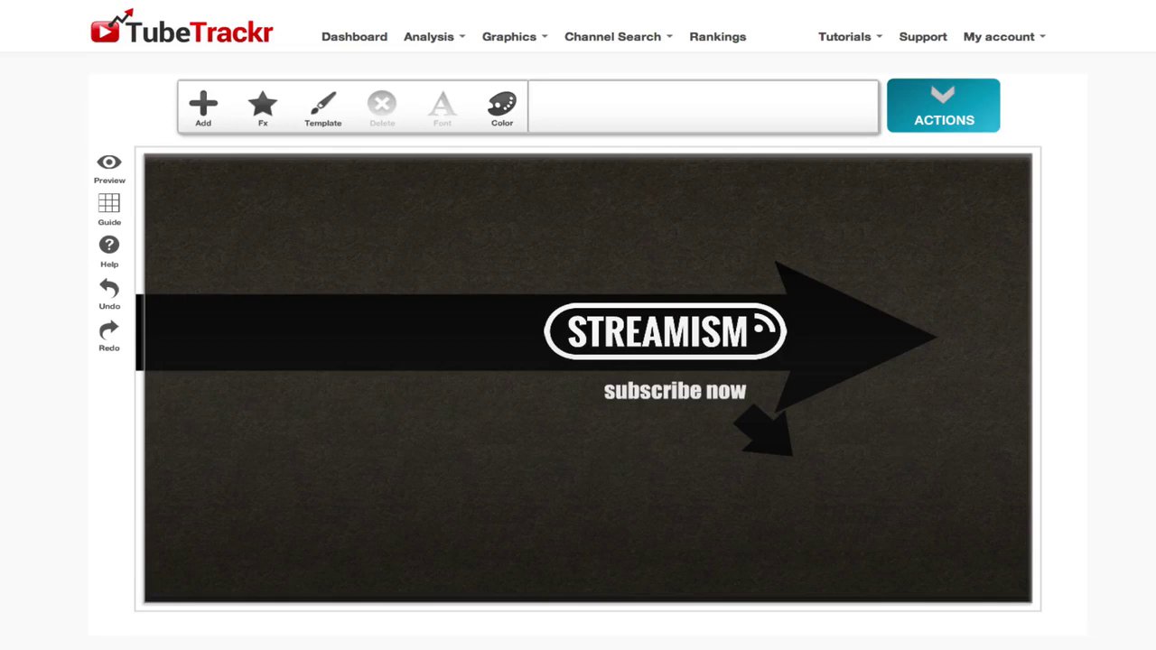
- Download the finished channel art to the Desktop as ghvjgvjh.jpg
{"action": "left_click", "coordinate": [948, 124]}
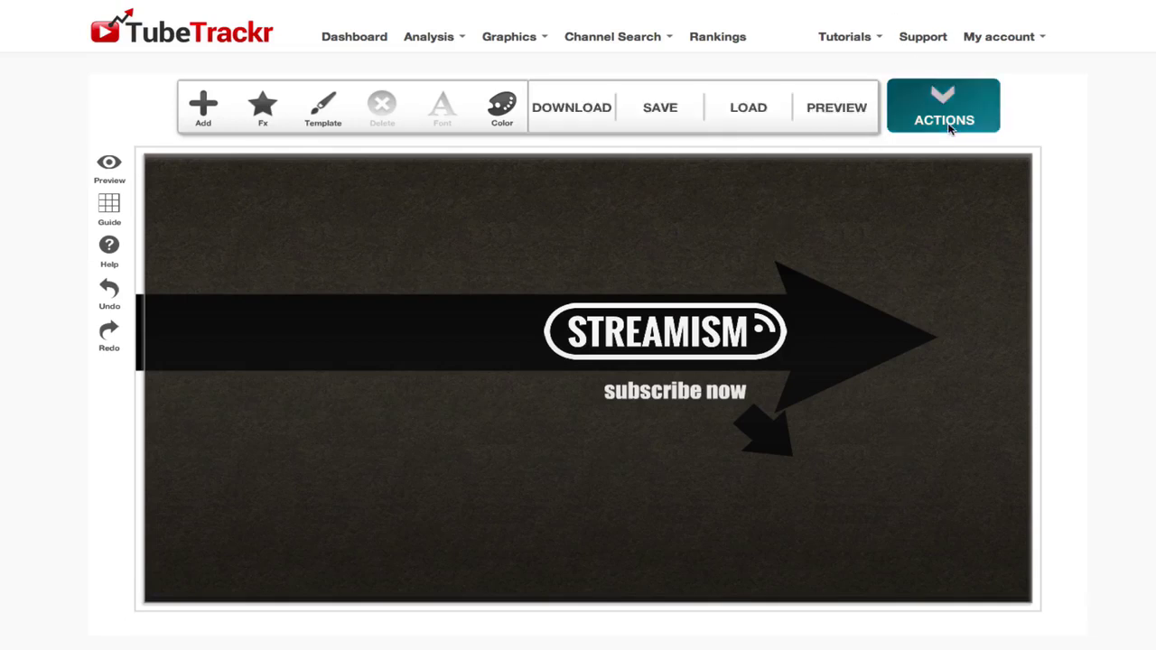
{"action": "left_click", "coordinate": [579, 113]}
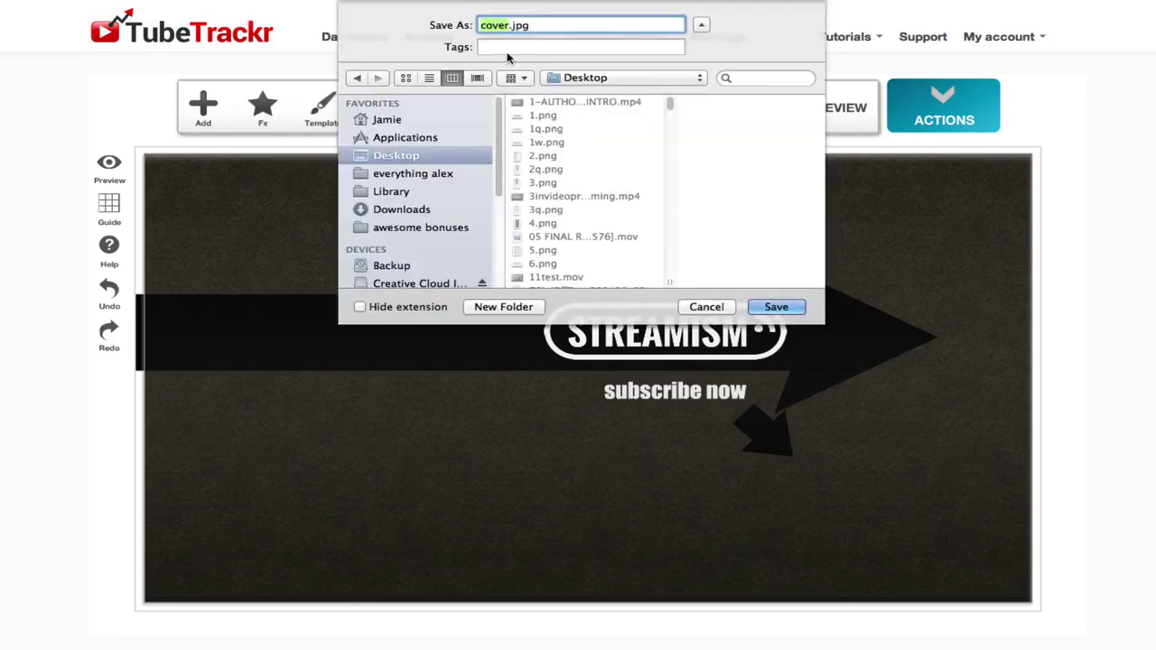
{"action": "type", "text": "ghvjgvjh"}
{"action": "left_click", "coordinate": [775, 307]}
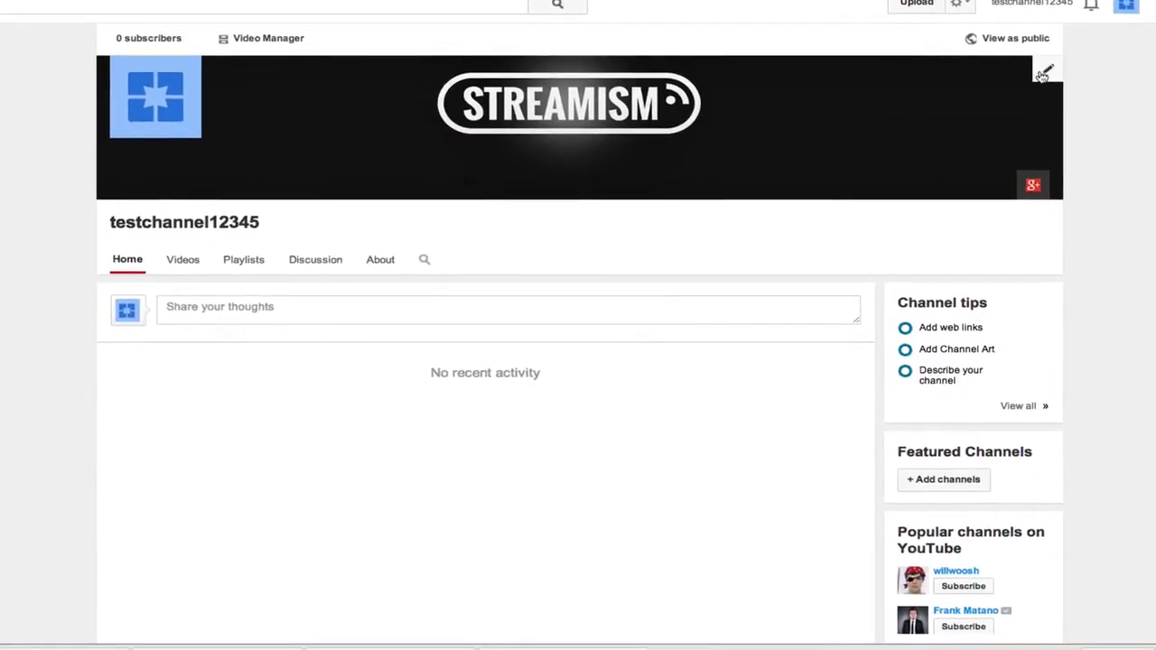
- Switch to the YouTube channel page and replace its channel art with ghvjgvjhj.jpg uploaded from the Desktop
{"action": "left_click", "coordinate": [1047, 73]}
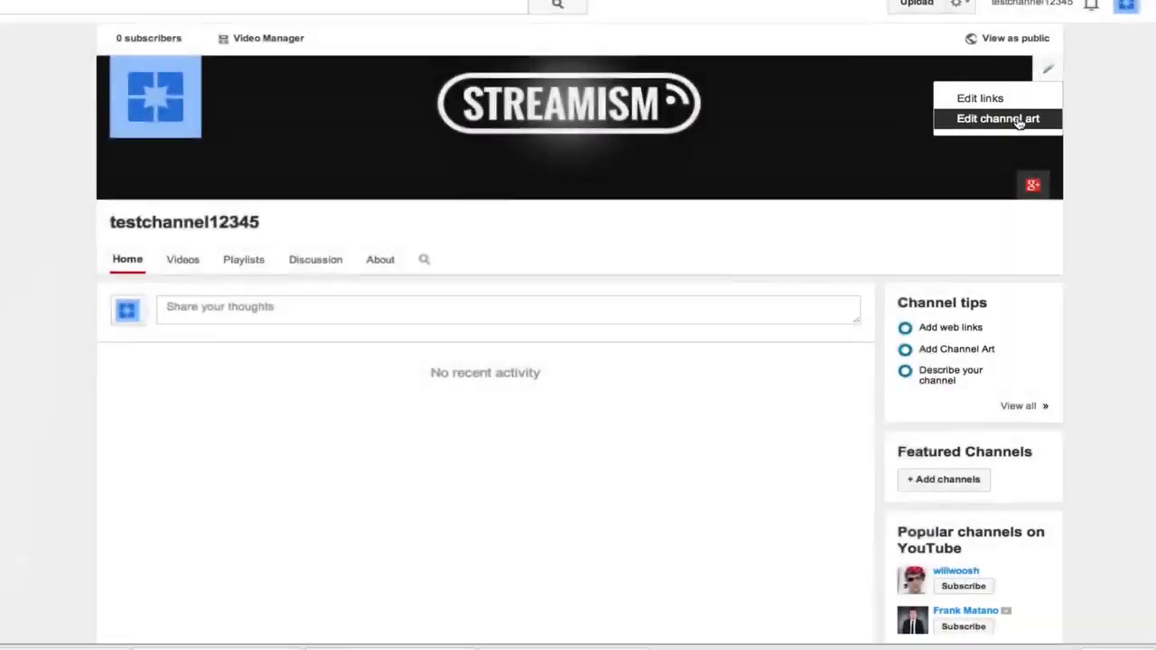
{"action": "left_click", "coordinate": [998, 118]}
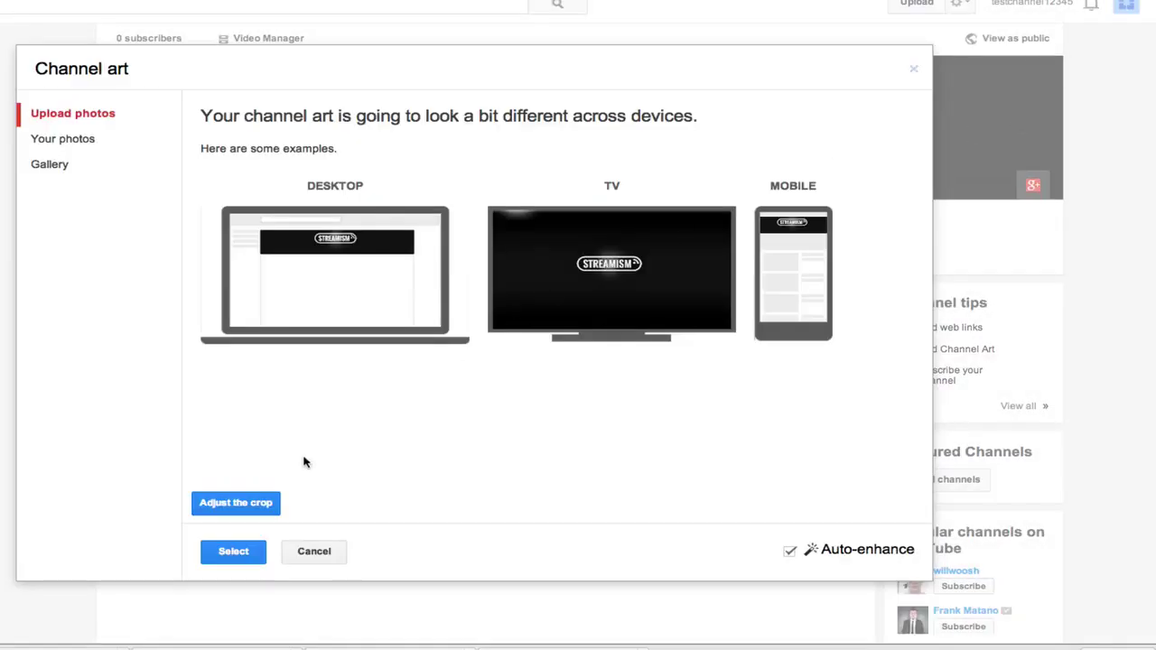
{"action": "left_click", "coordinate": [71, 119]}
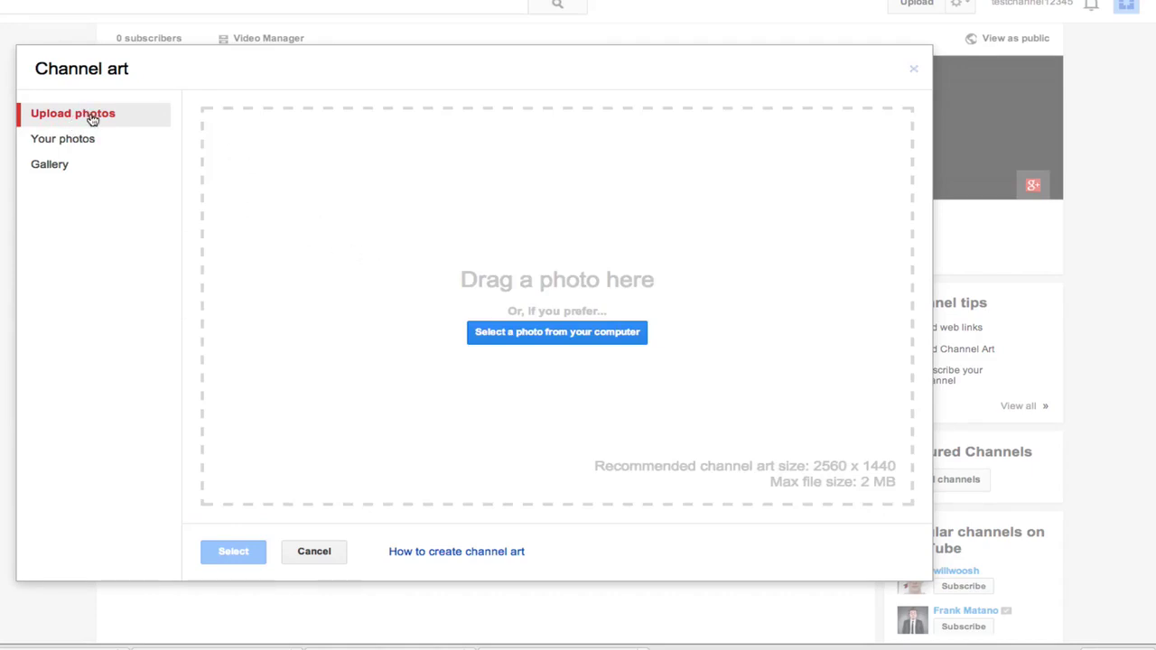
{"action": "left_click", "coordinate": [556, 336]}
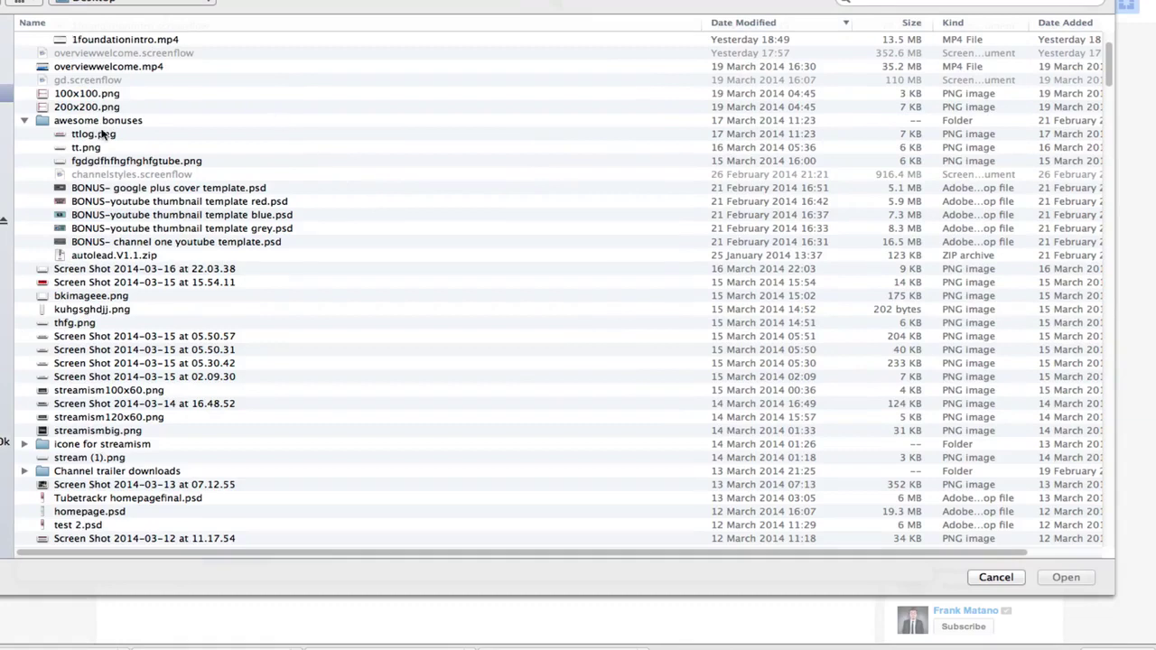
{"action": "scroll", "coordinate": [102, 134], "scroll_direction": "up", "scroll_amount": 3}
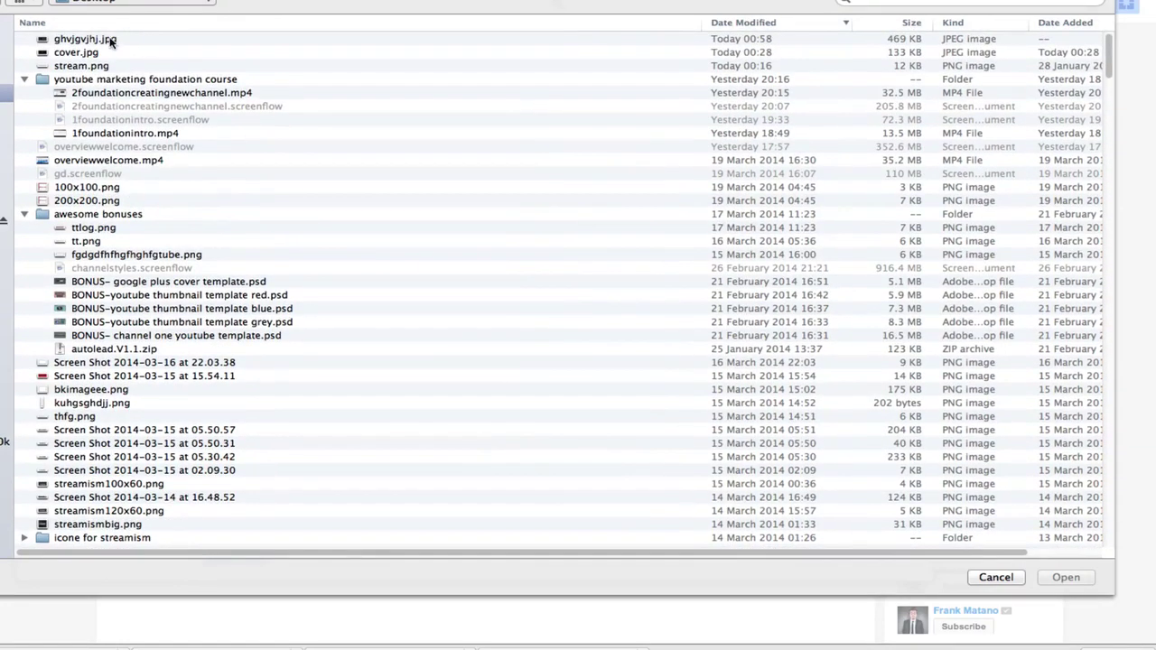
{"action": "left_click", "coordinate": [111, 40]}
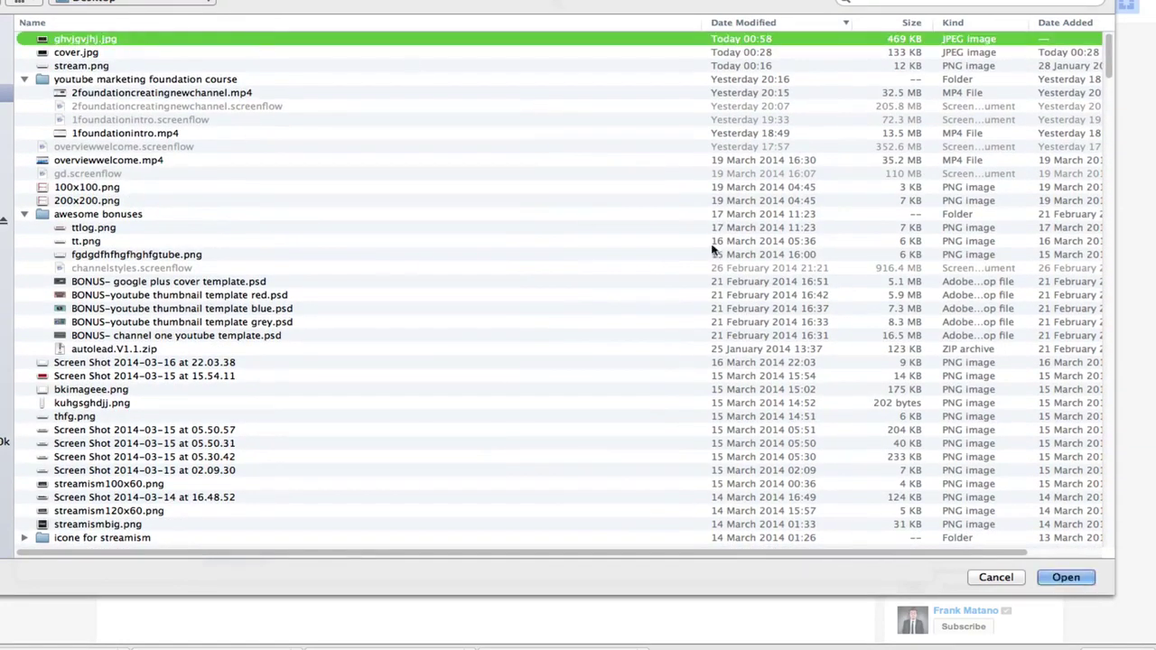
{"action": "left_click", "coordinate": [1073, 578]}
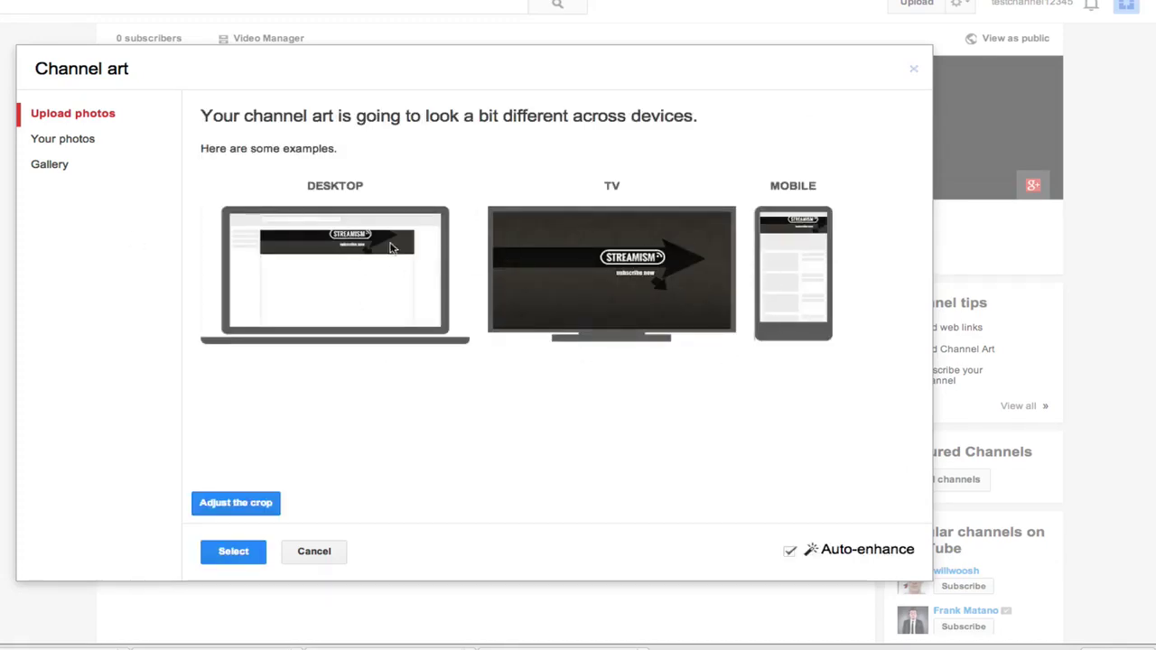
{"action": "left_click", "coordinate": [233, 553]}
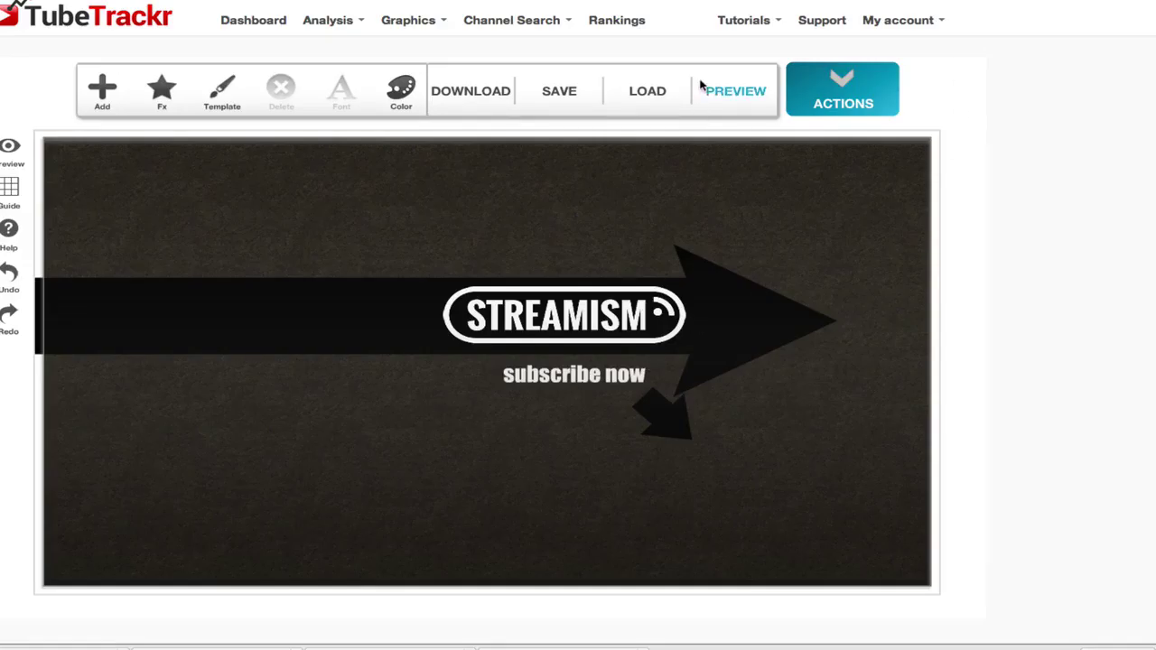
- Switch back to TubeTrackr and preview the channel art on the device mockups
{"action": "left_click", "coordinate": [732, 92]}
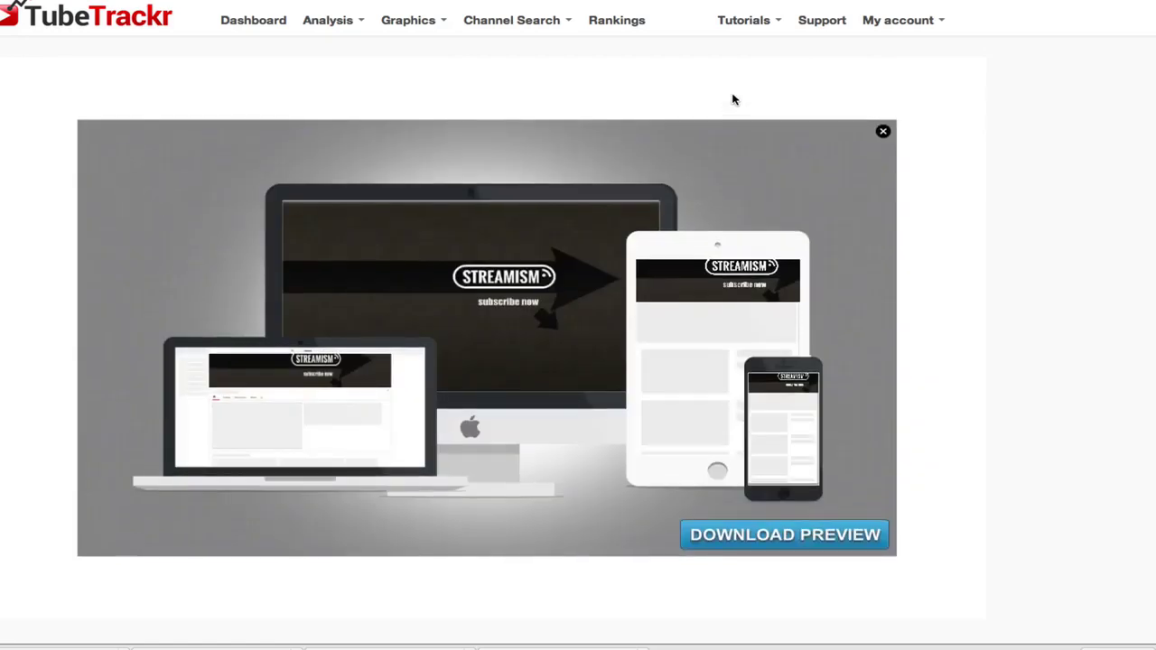